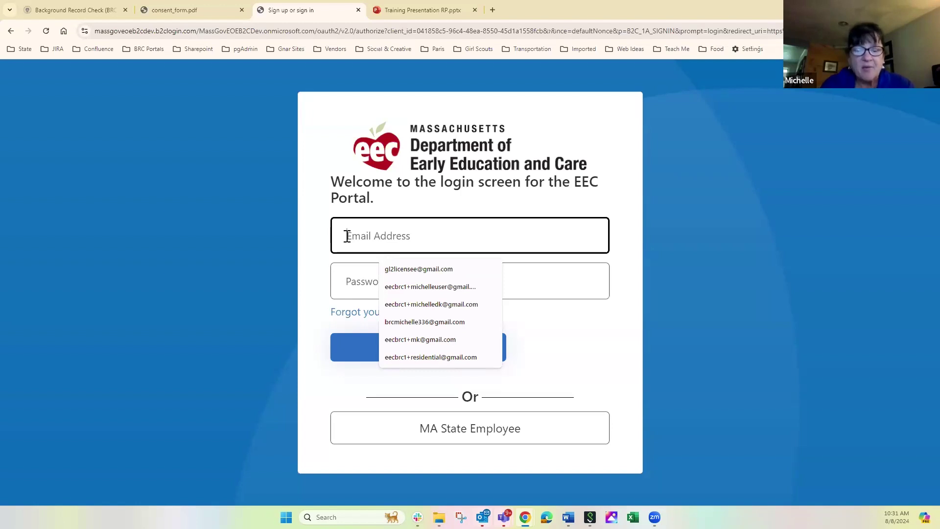
Step: Sign in to the EEC Portal with the saved account email and password, and request an emailed verification code
text(eecbrc)
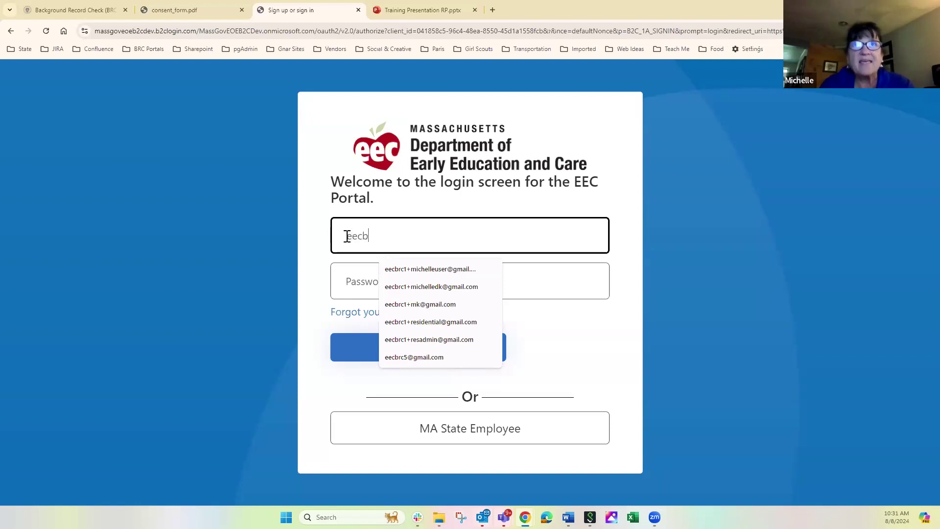
click(400, 305)
click(345, 282)
text(••••••••••)
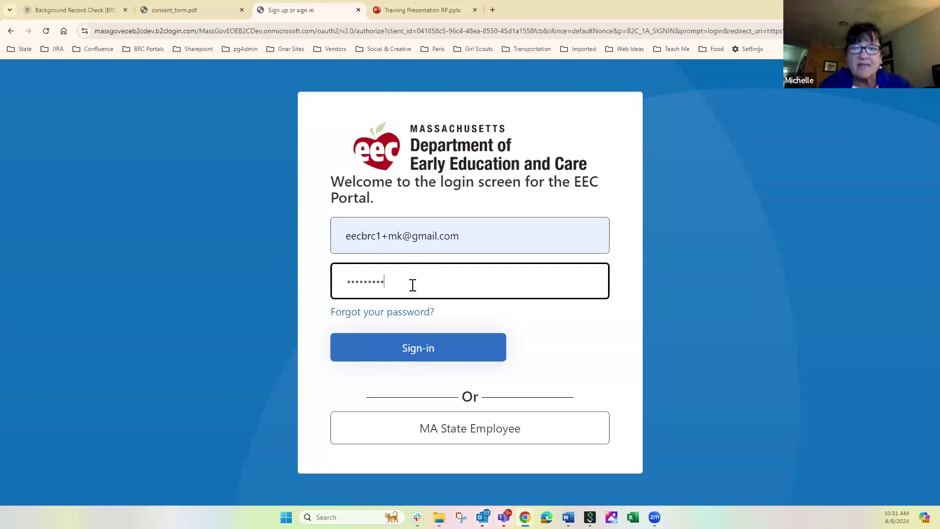
click(425, 345)
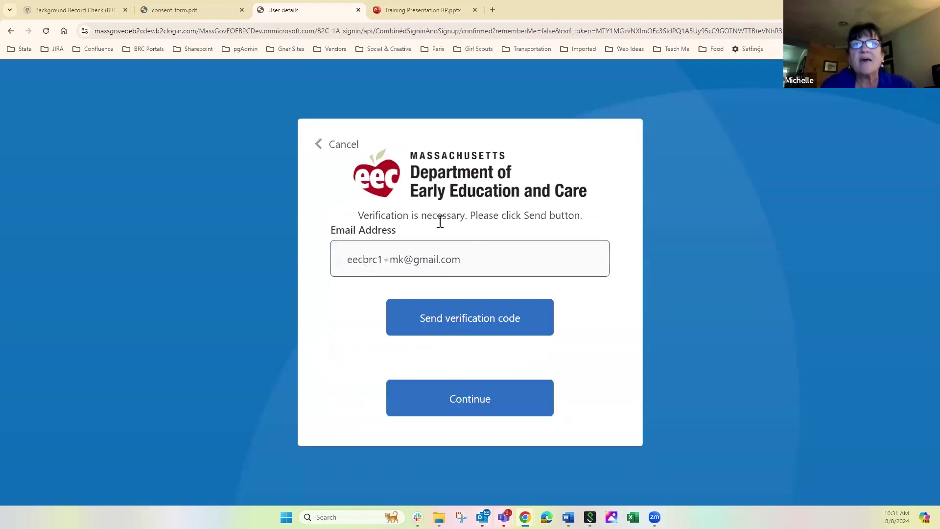
click(470, 323)
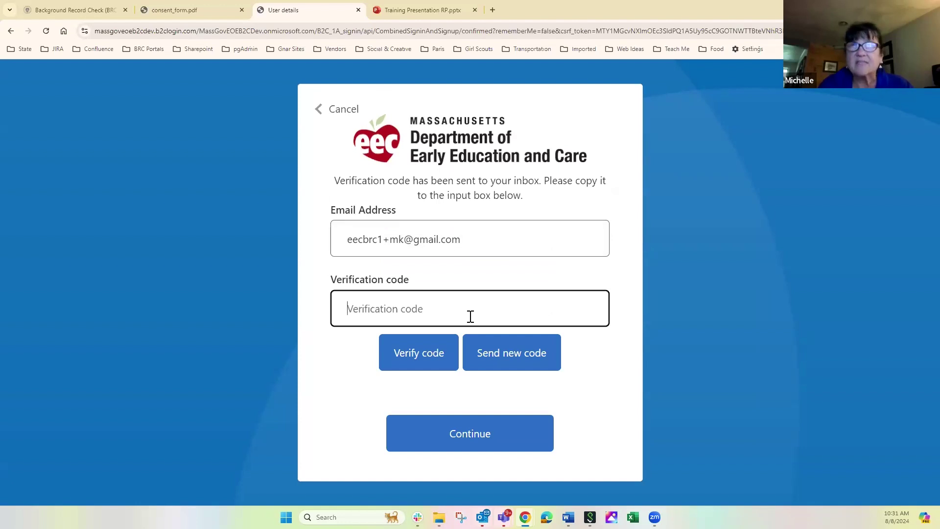
click(492, 10)
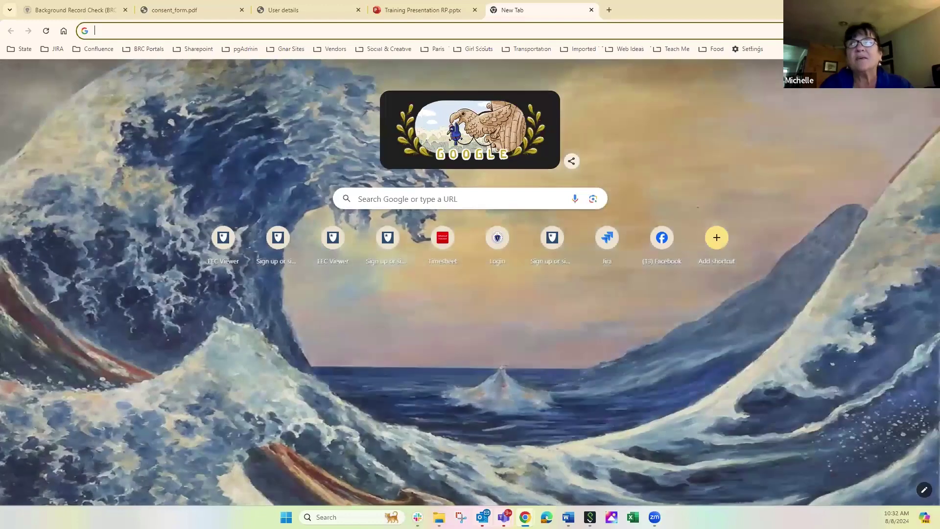
Step: In the BRC test Google account's Gmail, open the newest portal verification email and select its code
click(918, 71)
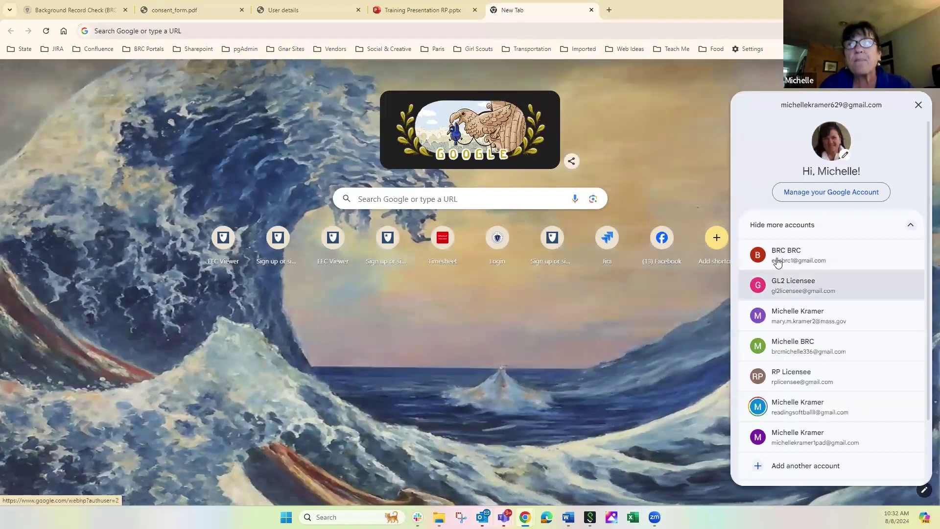
click(777, 260)
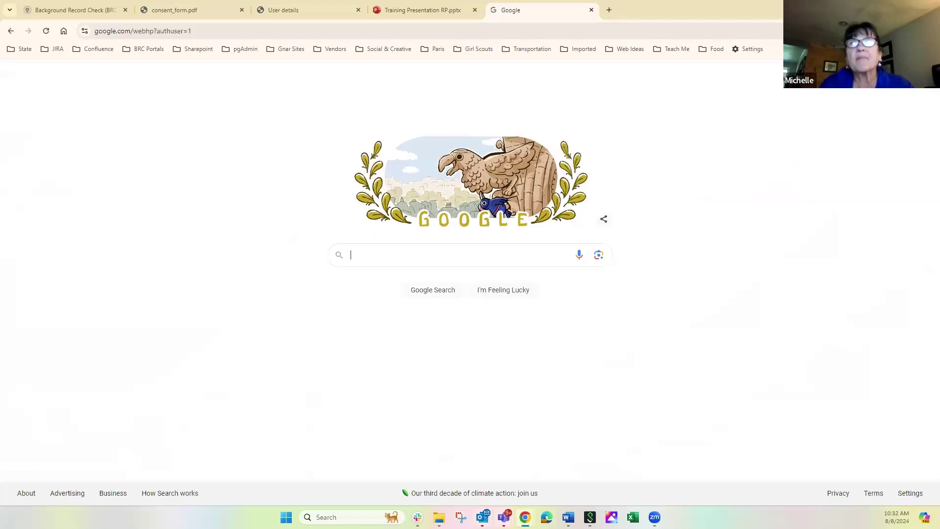
click(852, 71)
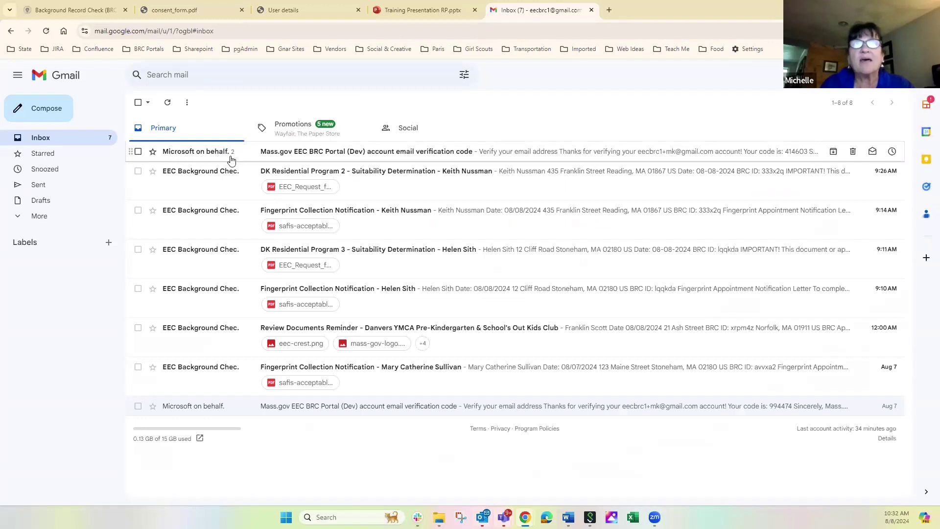
click(339, 152)
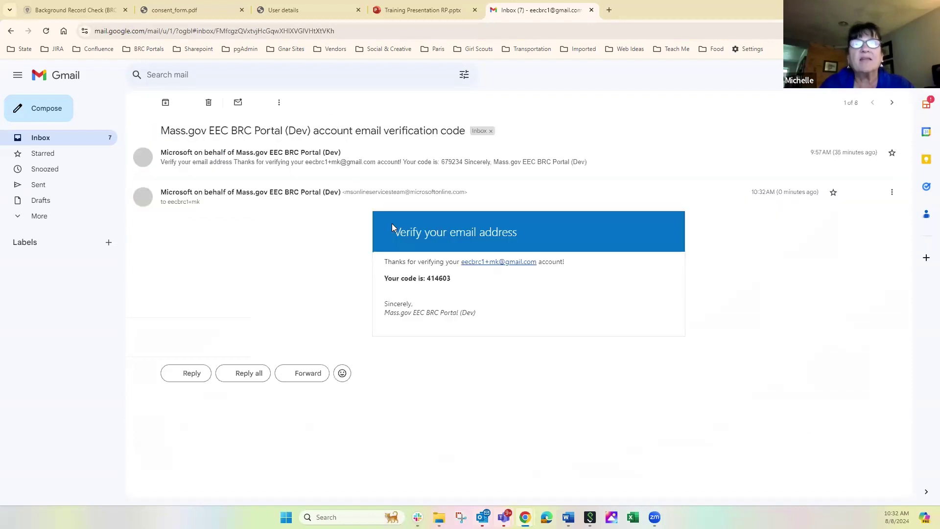
double_click(442, 278)
key(ctrl+c)
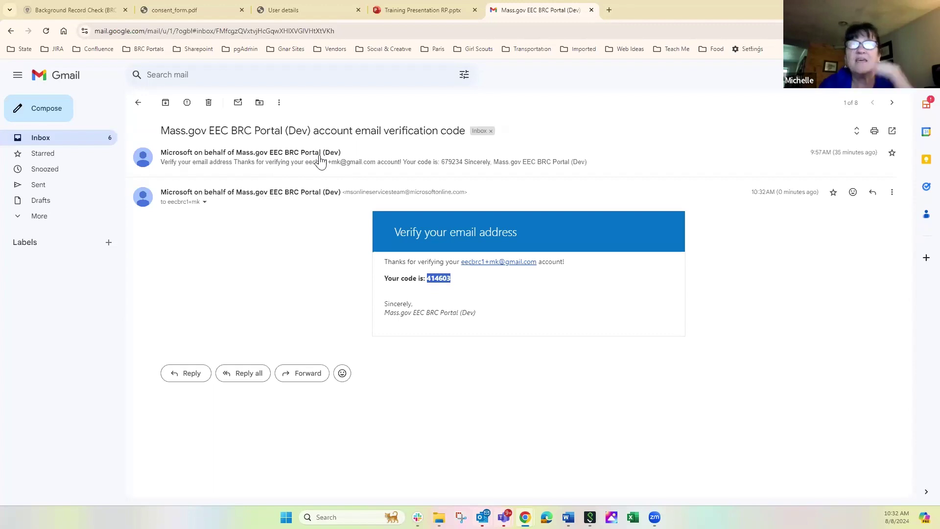
mouse_move(303, 195)
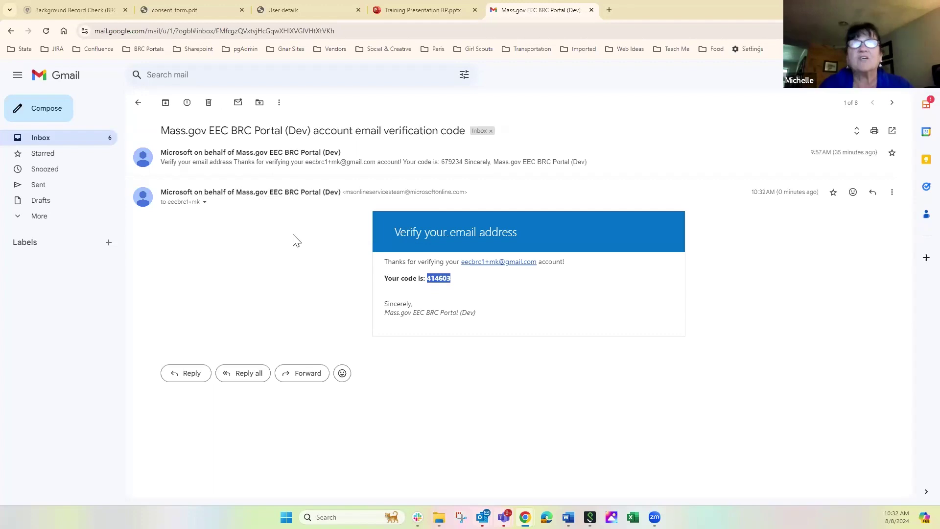
Step: Paste the copied verification code into the EEC Portal sign-in page and verify it
click(300, 13)
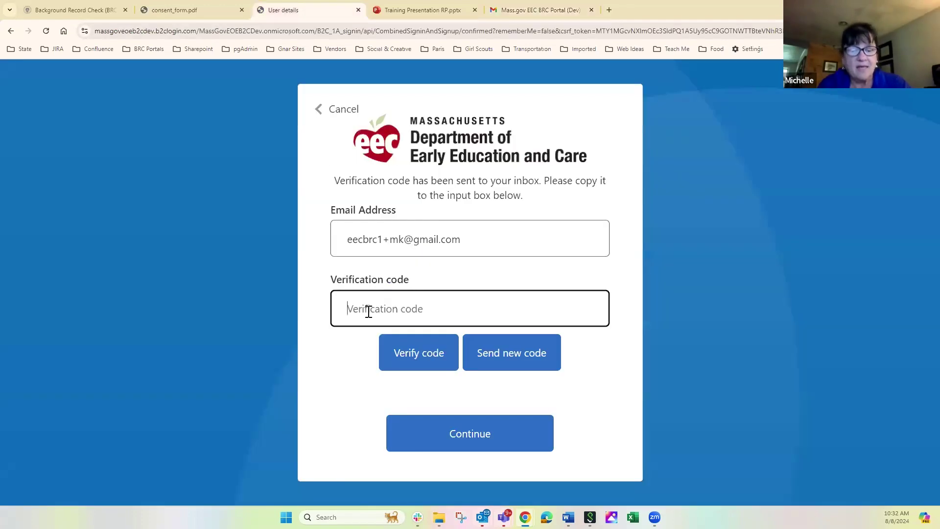
key(ctrl+v)
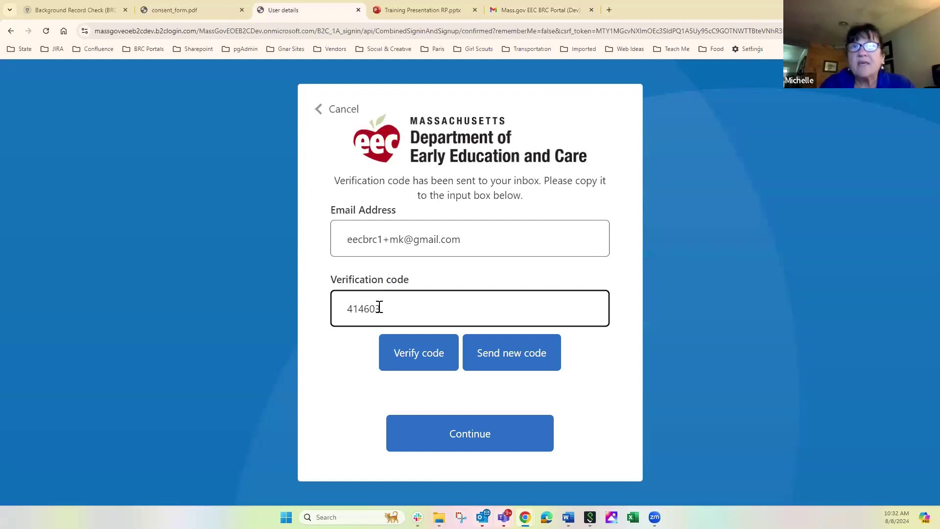
click(417, 356)
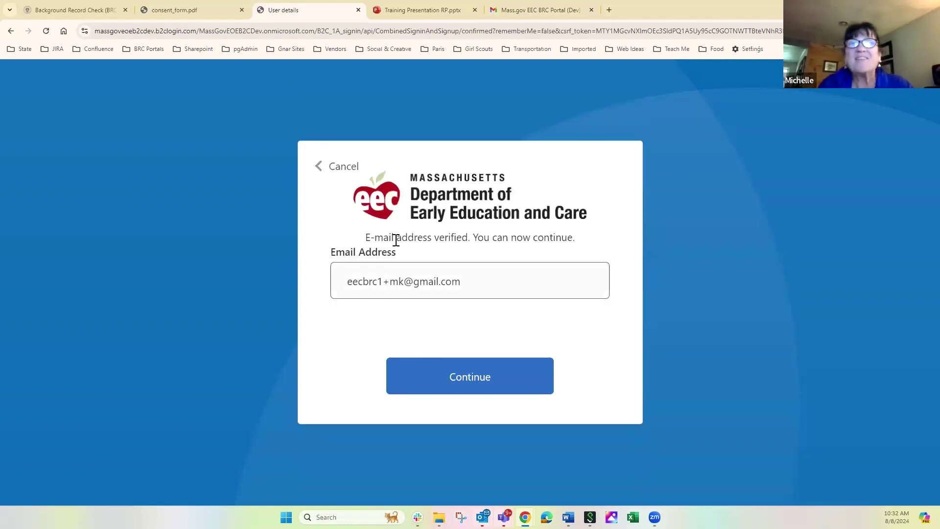
Step: Continue into the BRC Program Portal dashboard, then open the Submissions Index listing all 15 applicants
click(472, 377)
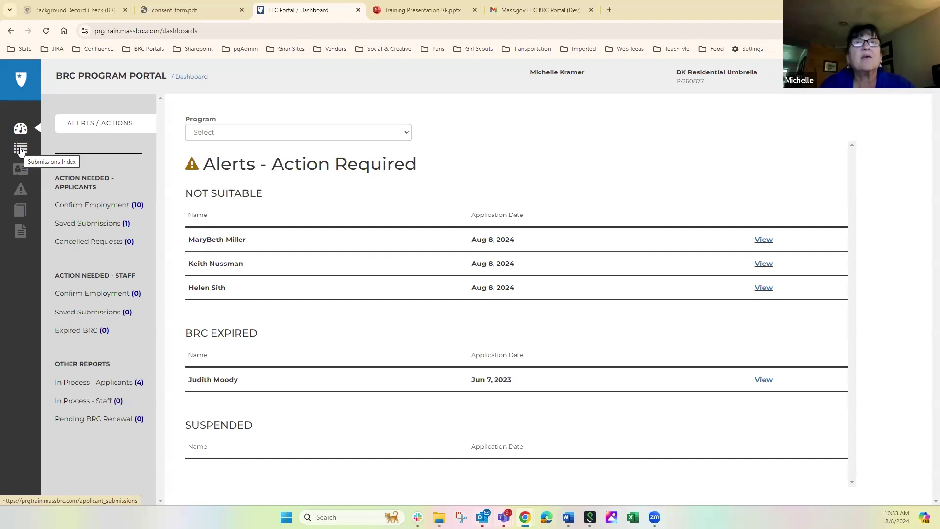
click(20, 149)
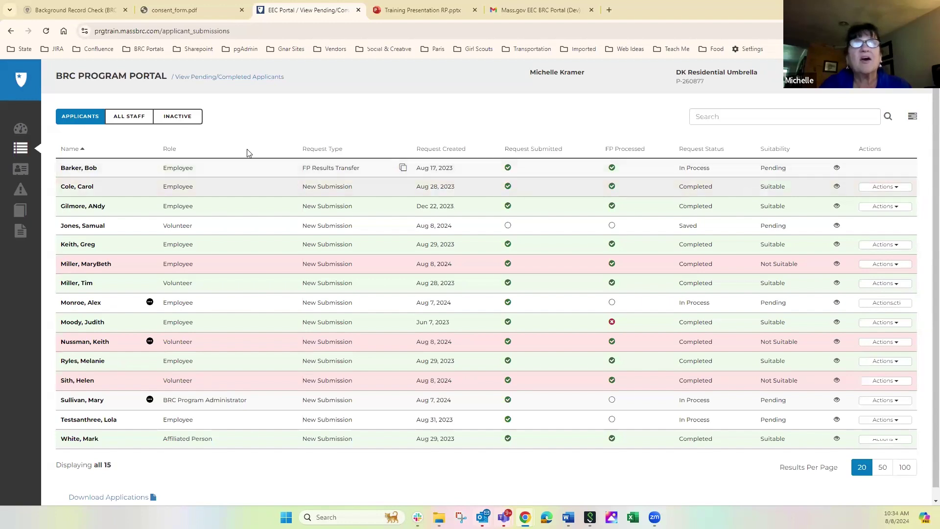
Step: Show the All Staff roster, then its Inactive tab with the single Not Hired employee
click(127, 122)
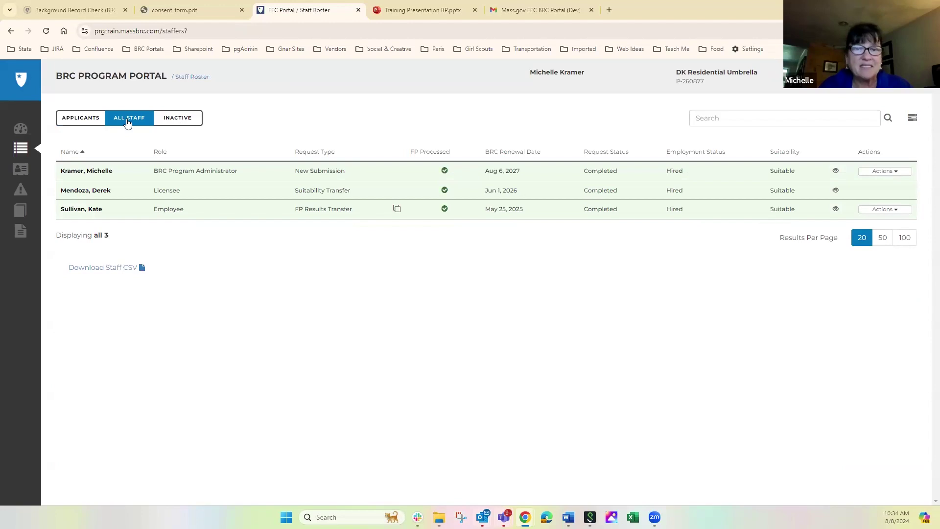
click(178, 119)
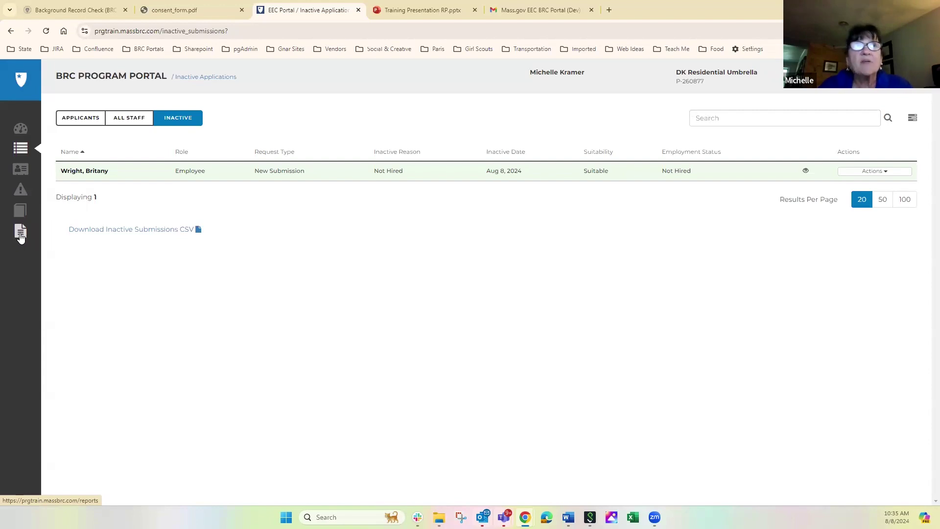
Step: Visit the Reports page, then go back to the Submissions Index of 15 applicants
click(20, 233)
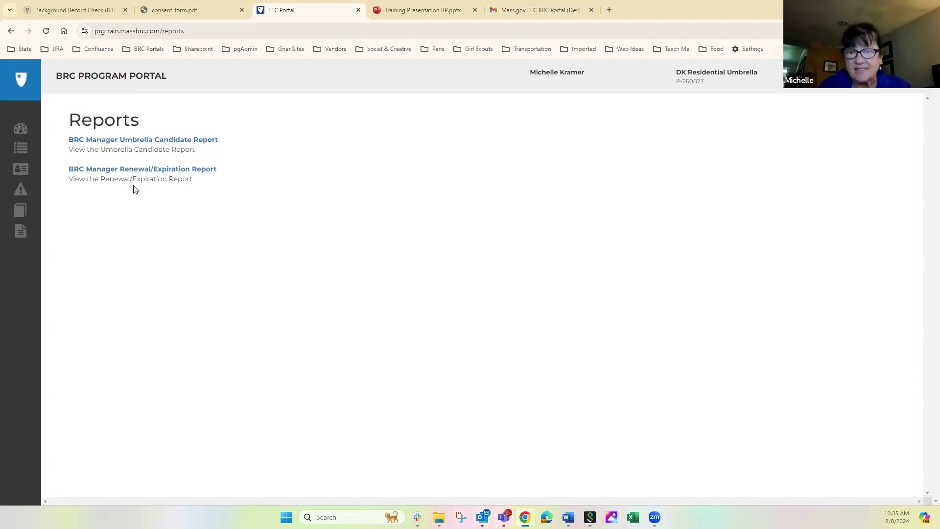
click(19, 149)
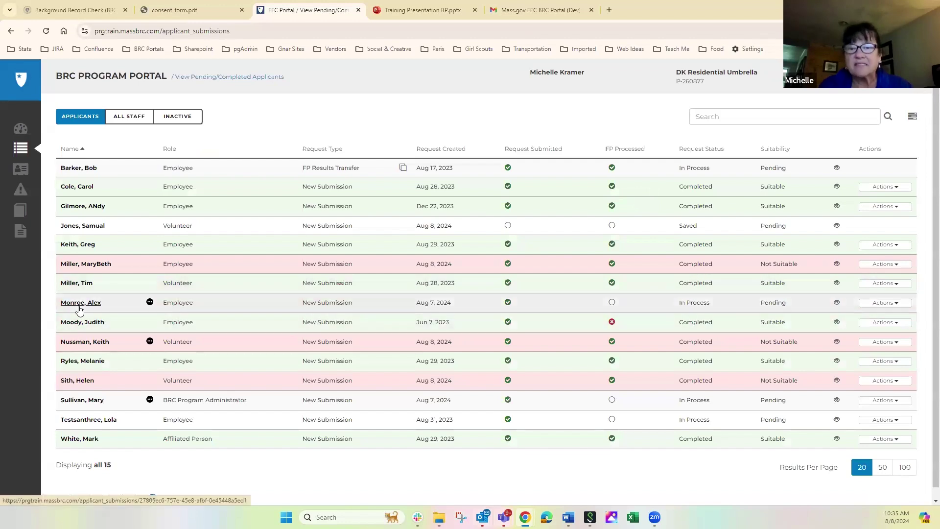
Step: On the applicant lookup form, enter the applicant's first name, last name and date of birth
click(20, 172)
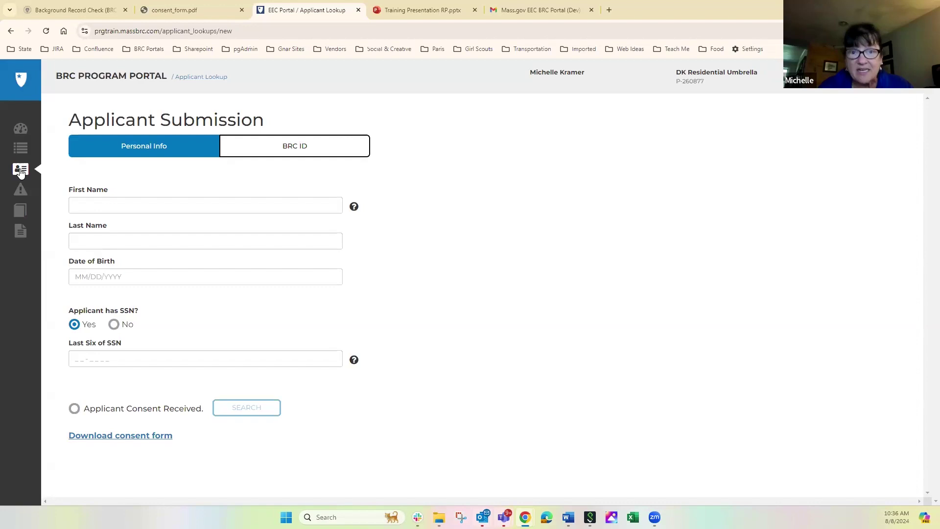
click(82, 206)
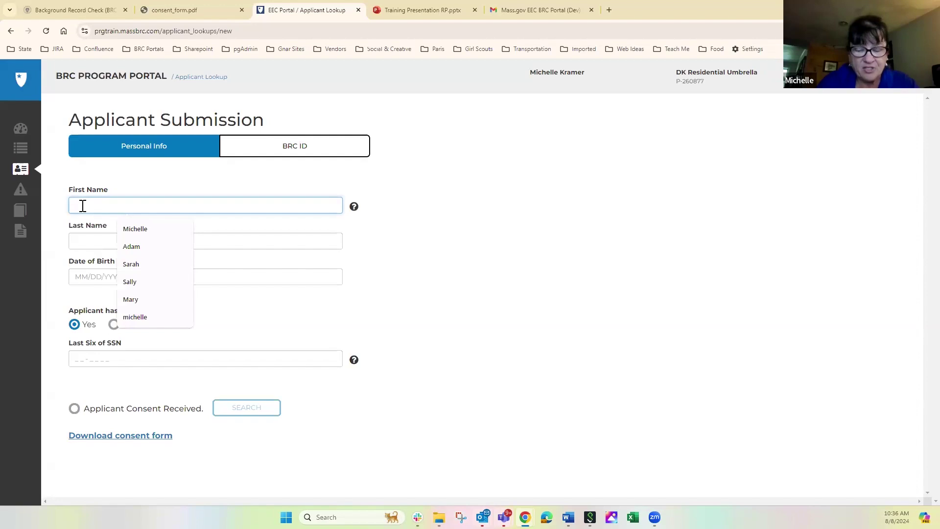
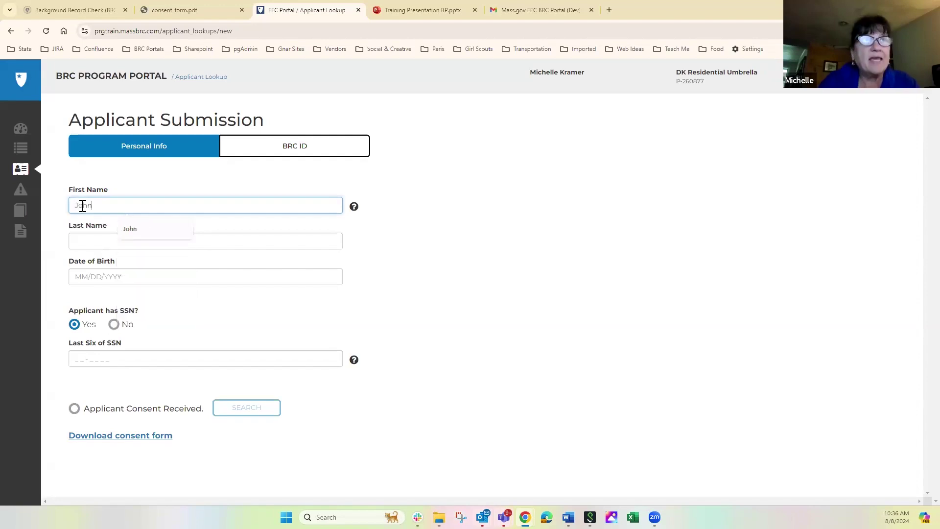
key(Tab)
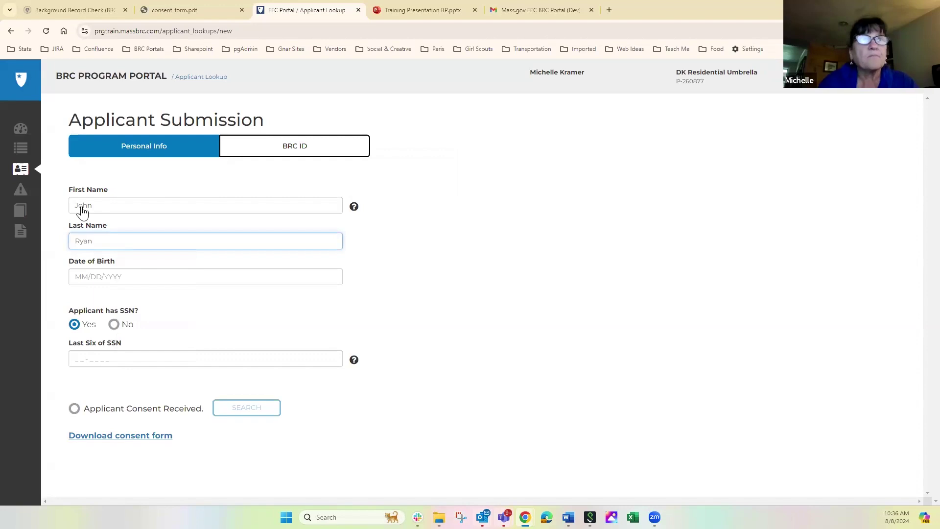
key(Tab)
text(1)
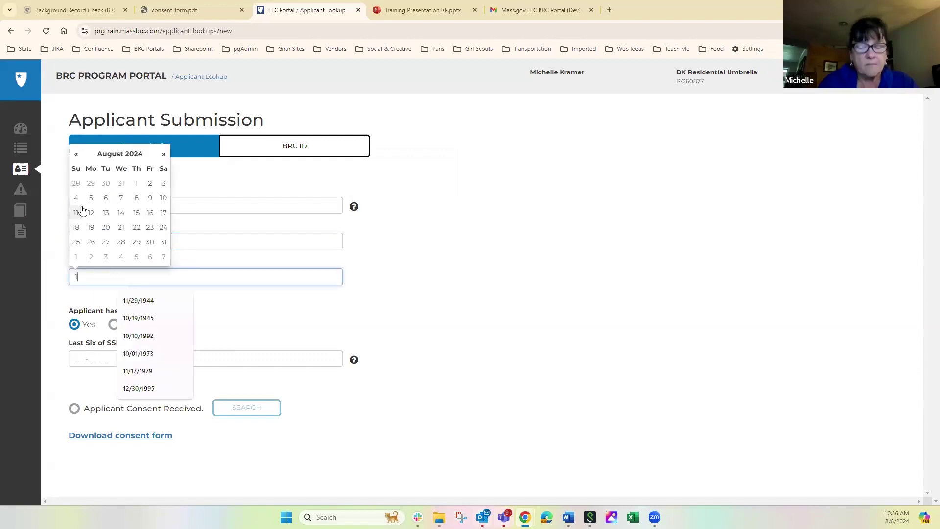
text(/1/1980)
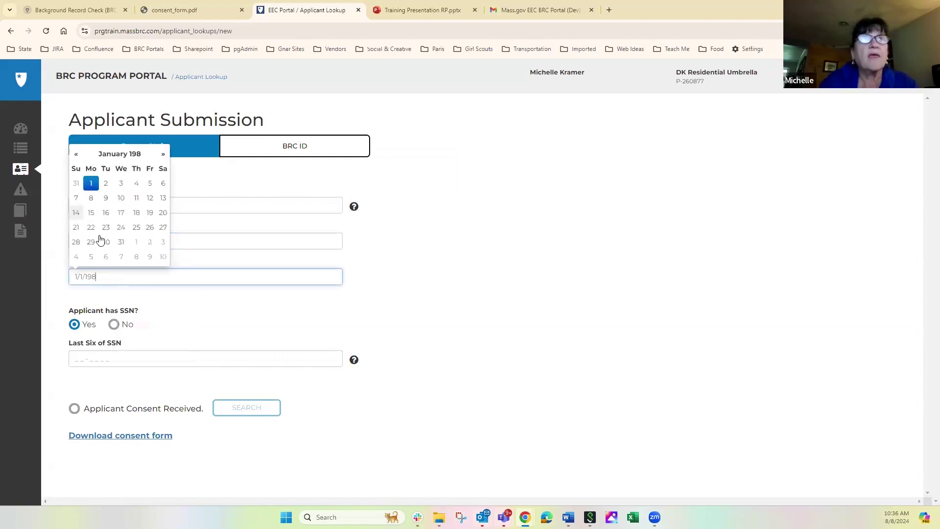
click(188, 204)
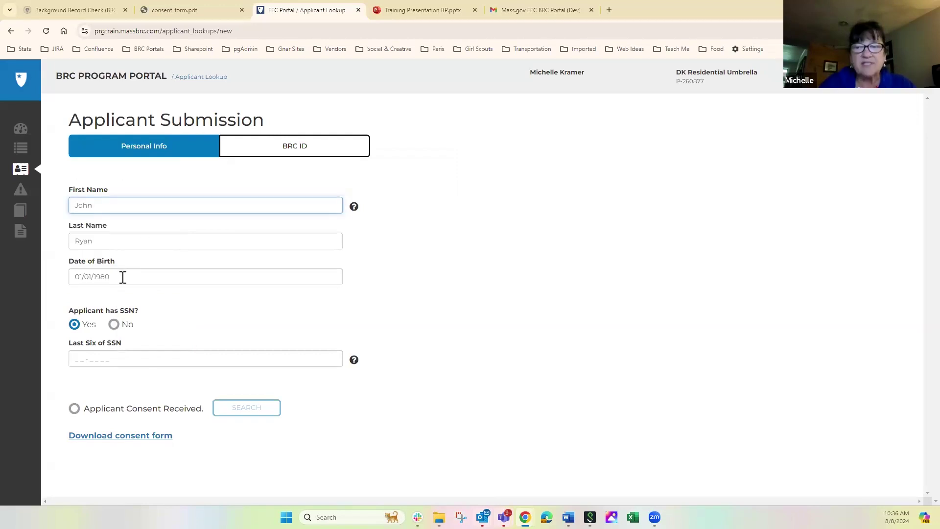
Step: Enter the last six digits of the applicant's SSN and mark Applicant Consent Received
mouse_move(354, 212)
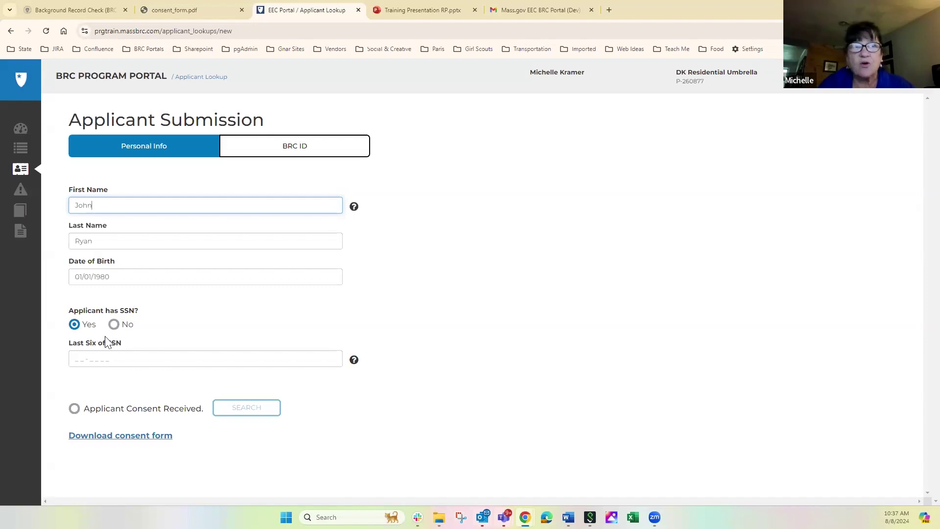
click(82, 361)
text(456789)
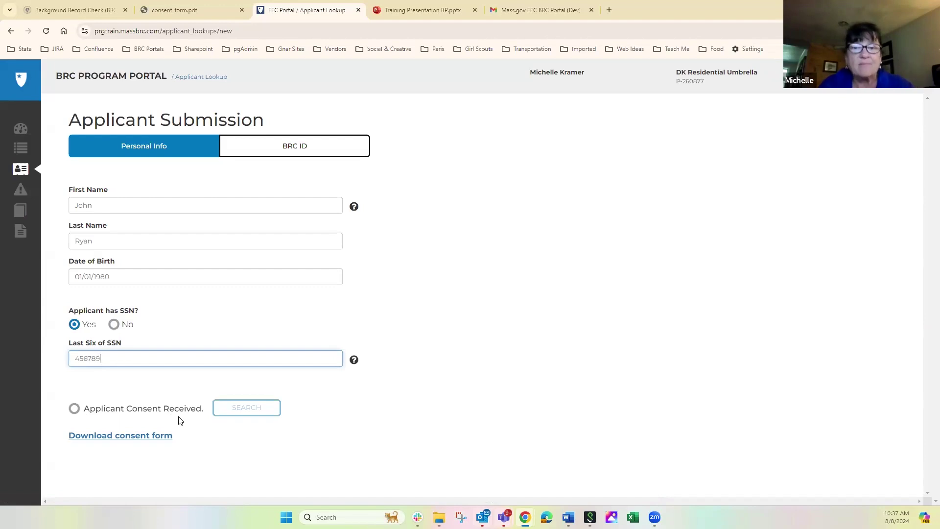
click(75, 410)
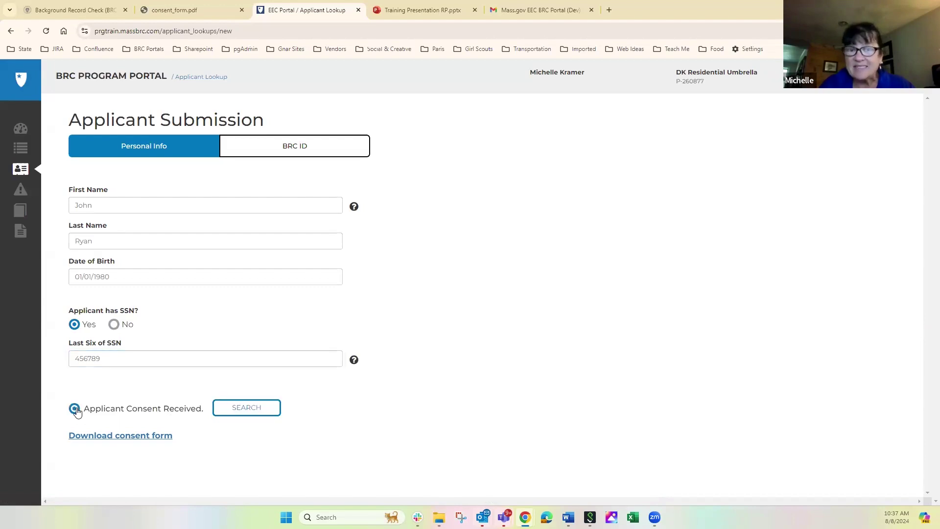
Step: Look up the applicant and, with no match found, start a New Submission application
click(247, 412)
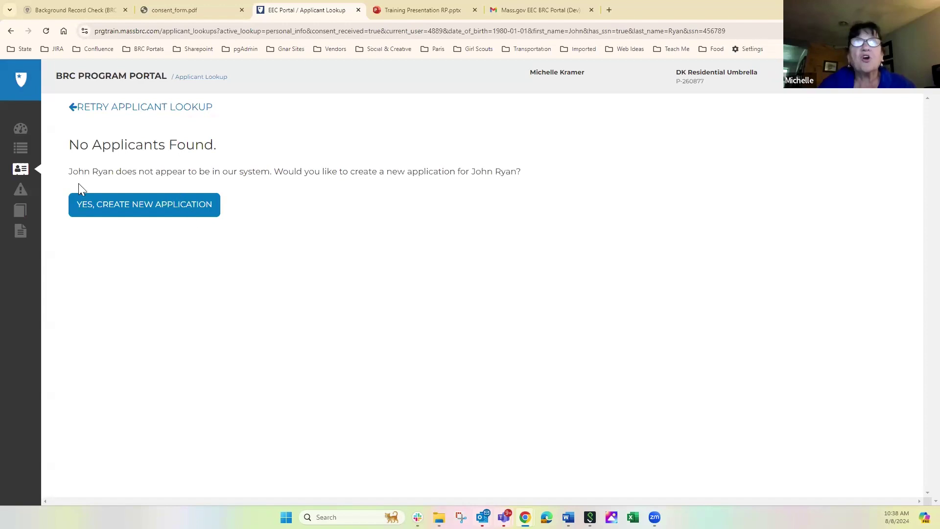
click(139, 205)
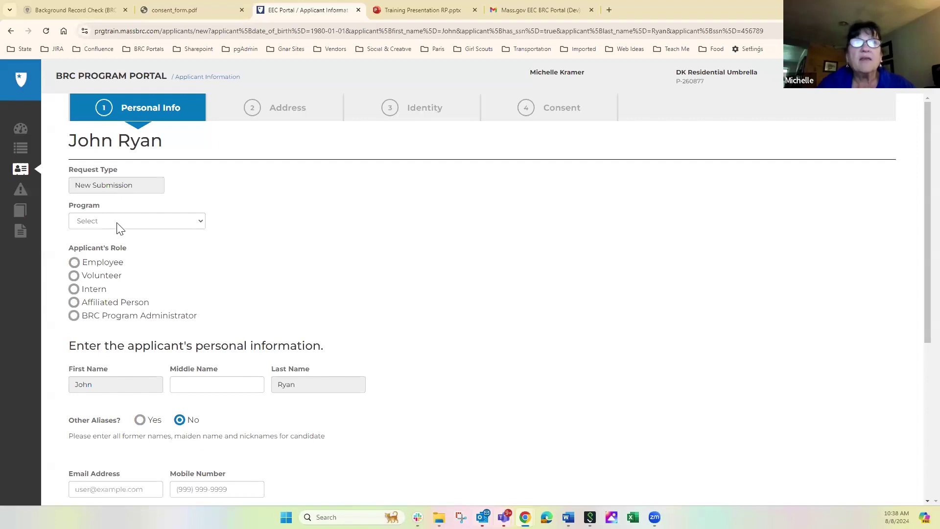
Step: Choose DK Residential Program 3 (P-260880) - Western as program and BRC Program Administrator as role
click(117, 224)
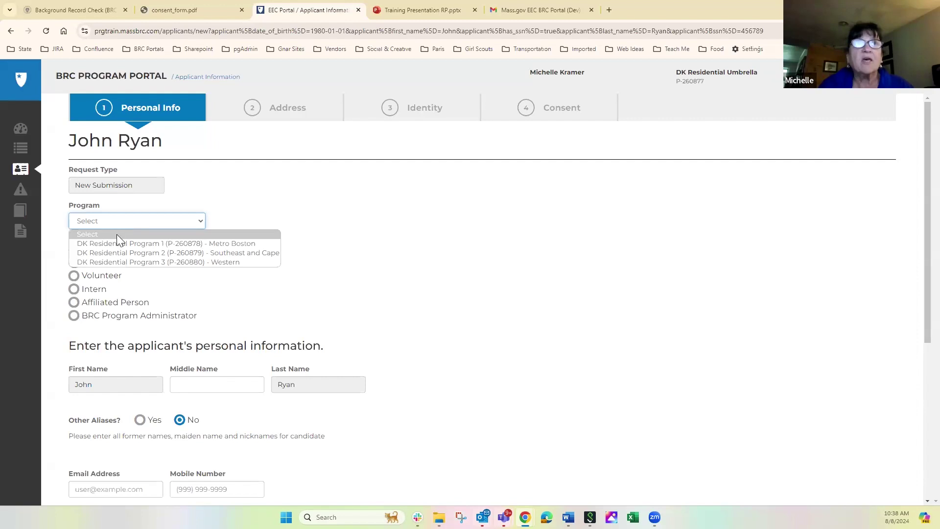
click(126, 263)
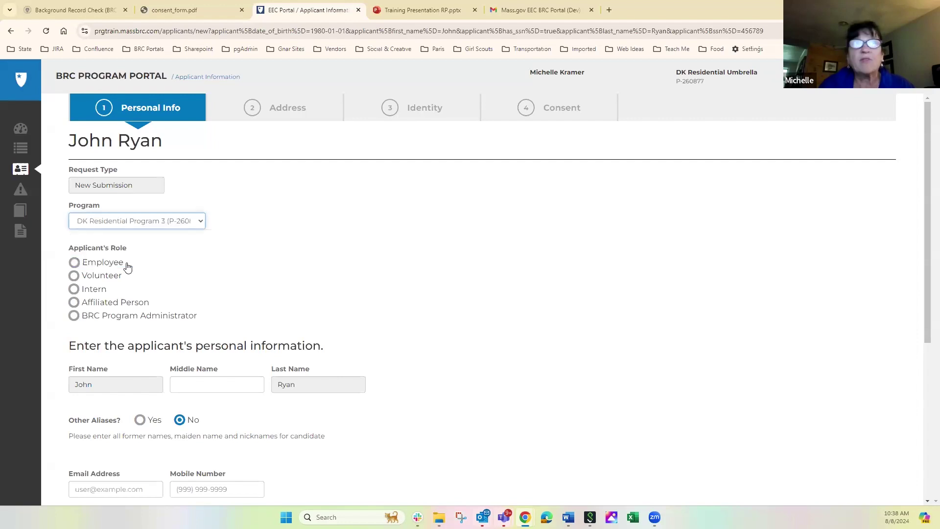
click(159, 223)
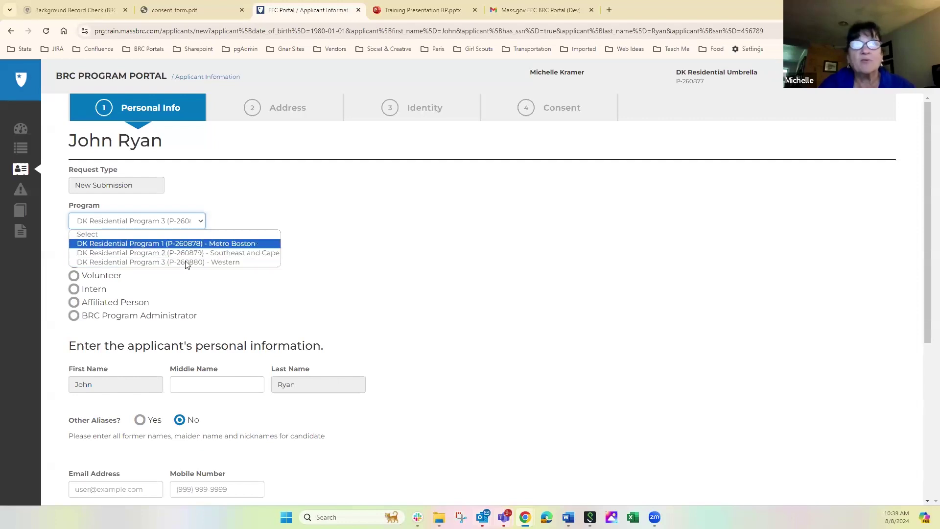
click(149, 274)
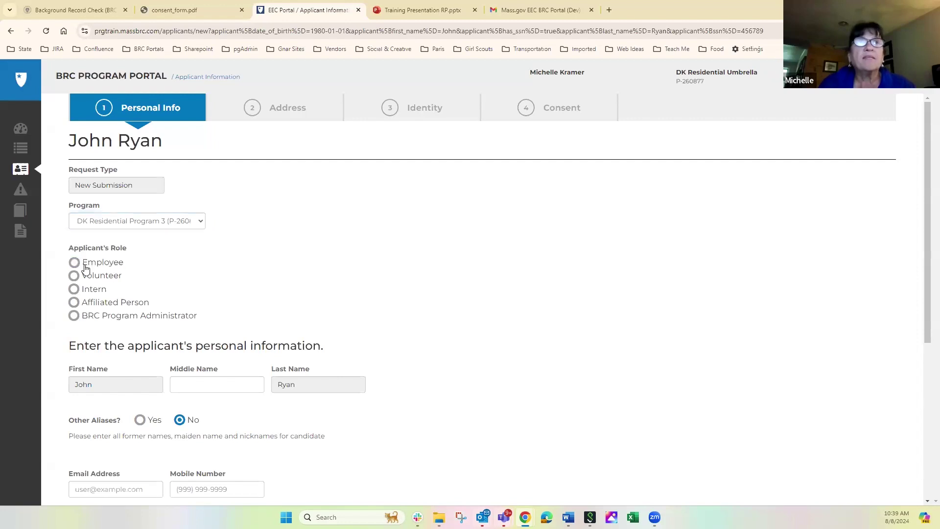
click(73, 316)
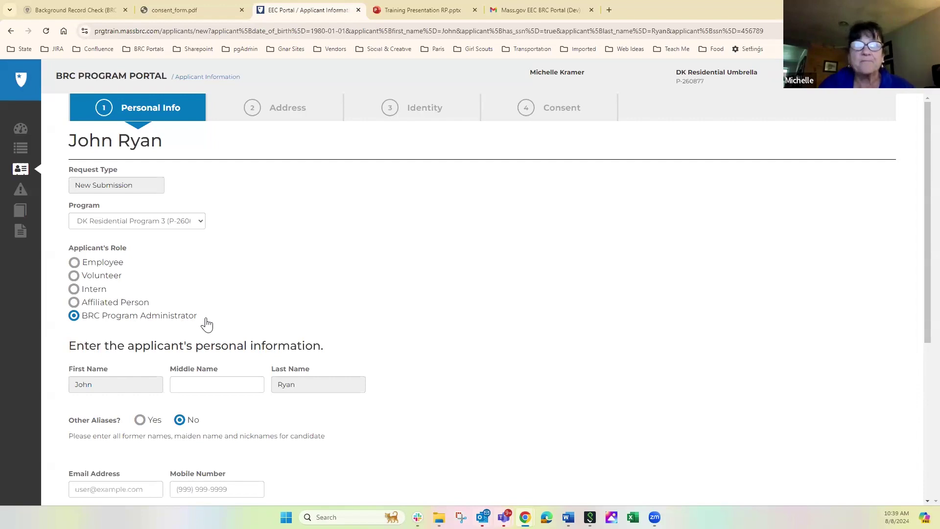
Step: Enter the applicant's middle name in the Middle Name field on the Personal Info step
click(176, 385)
text(Andrew)
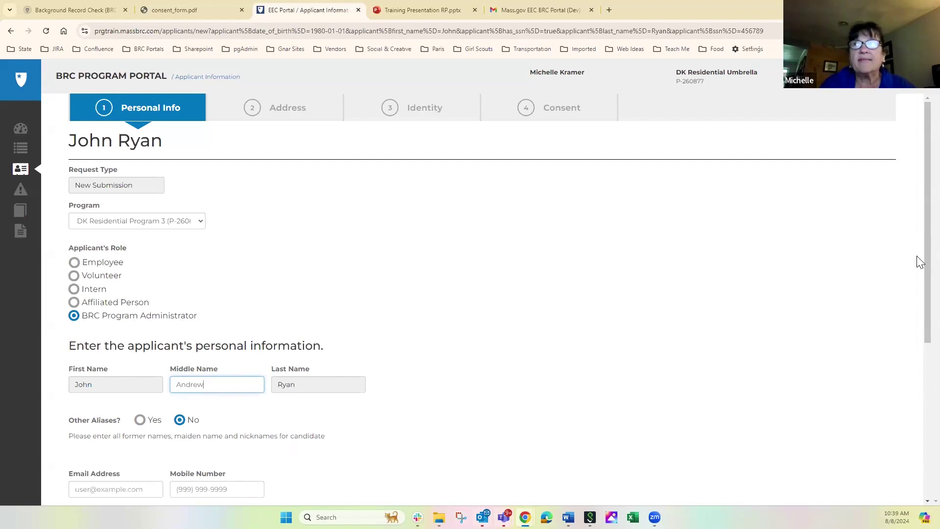
scroll(916, 325, down, 3)
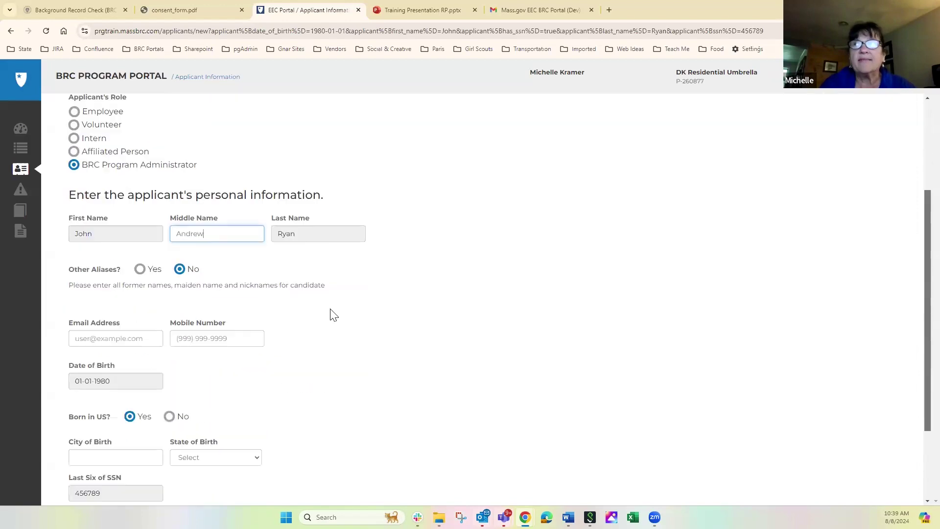
Step: Set Other Aliases to Yes and enter one alias with its first and last name
click(139, 257)
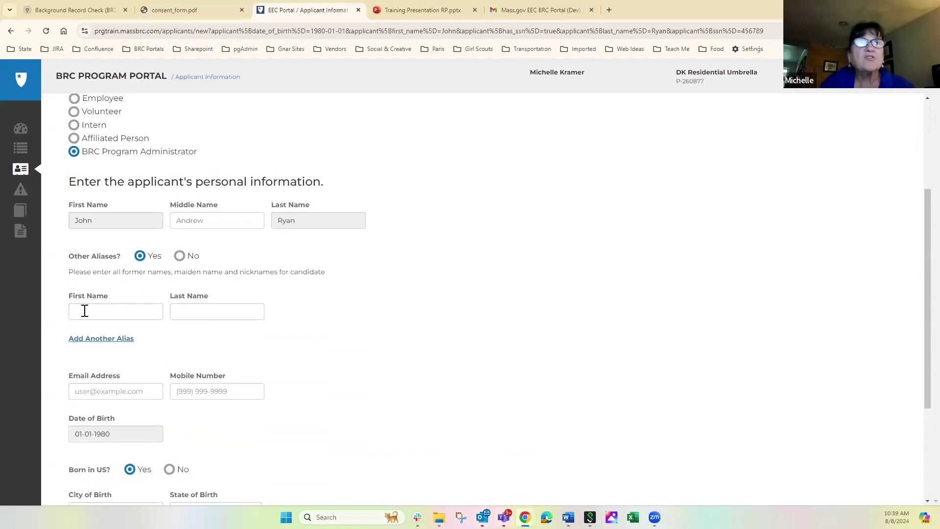
click(84, 311)
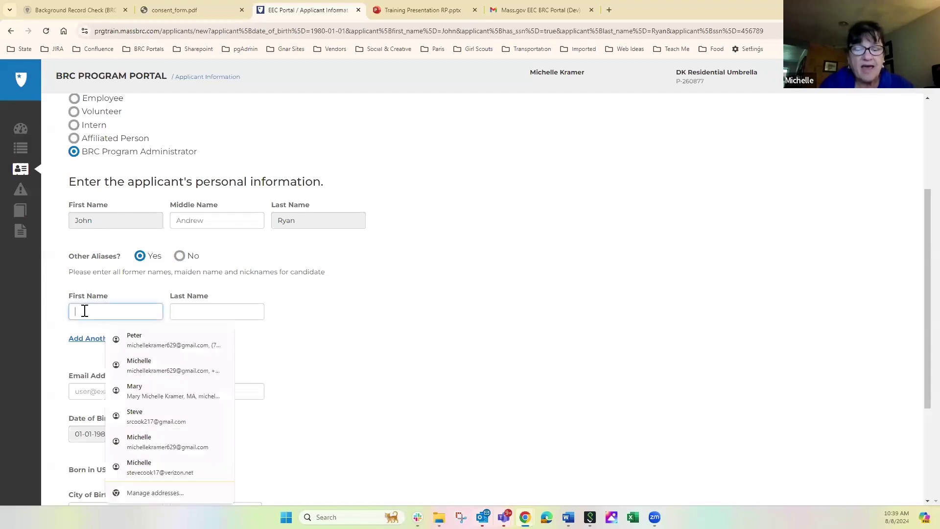
text(Andrew)
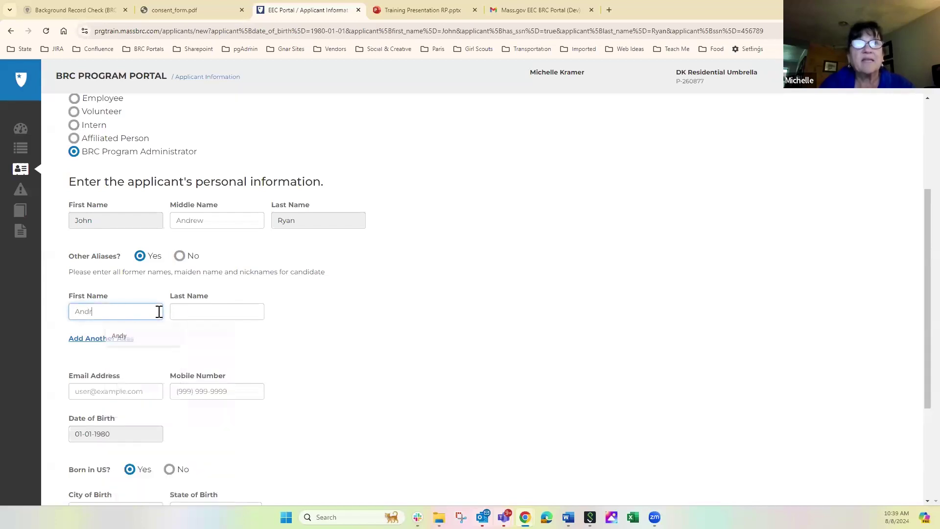
click(187, 316)
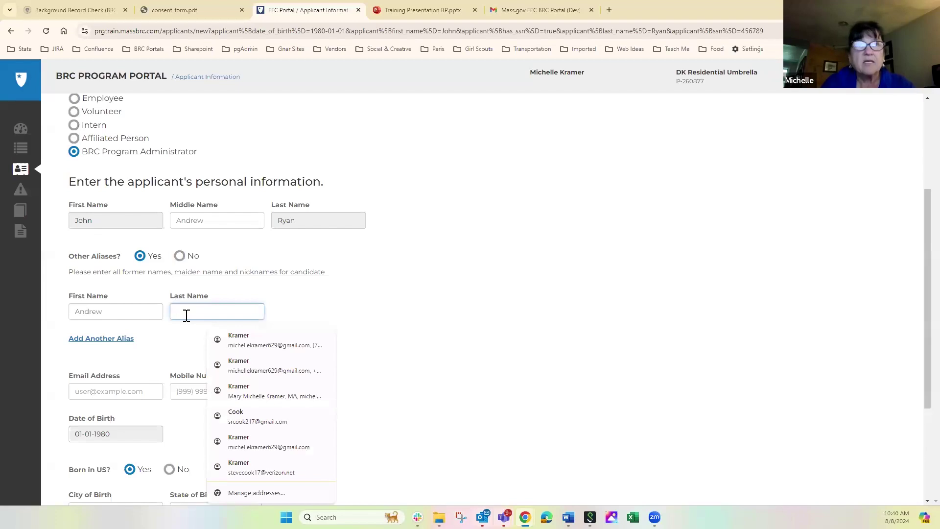
text(Ryan)
click(192, 337)
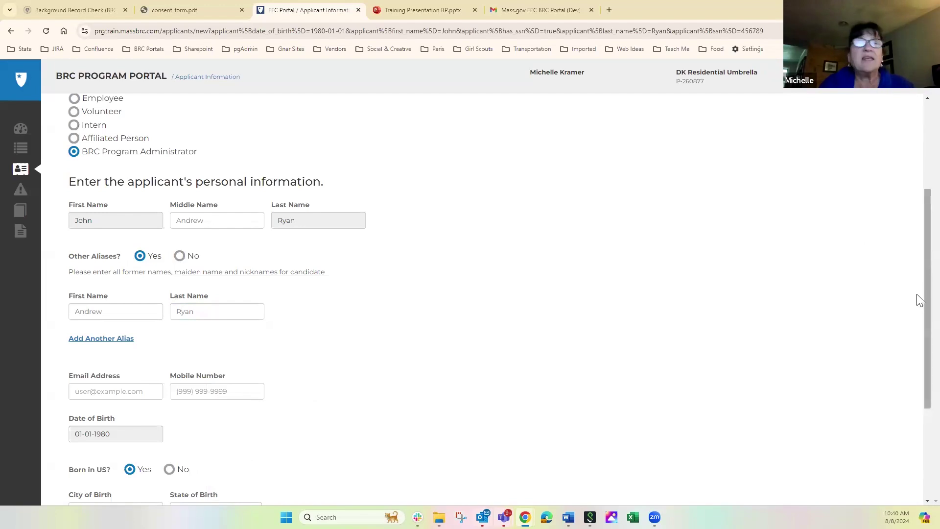
scroll(919, 336, down, 1)
scroll(920, 336, down, 1)
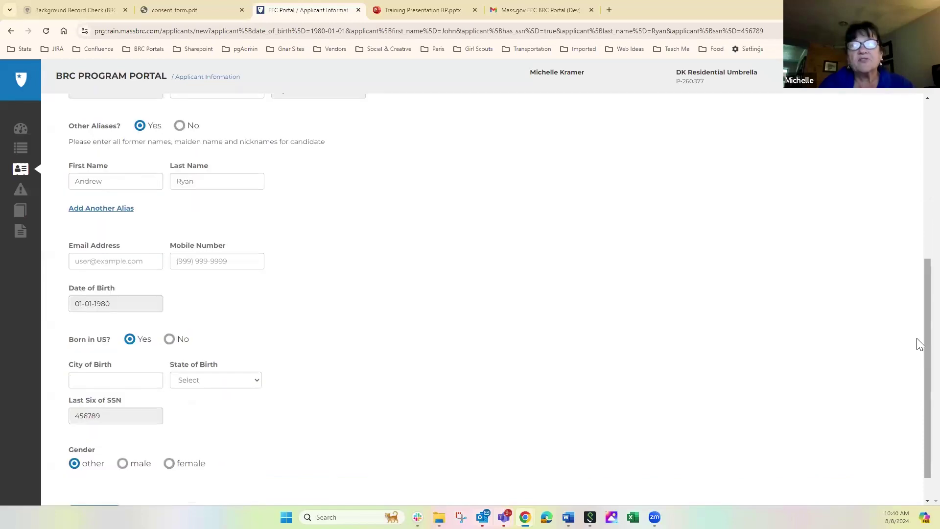
scroll(918, 340, down, 1)
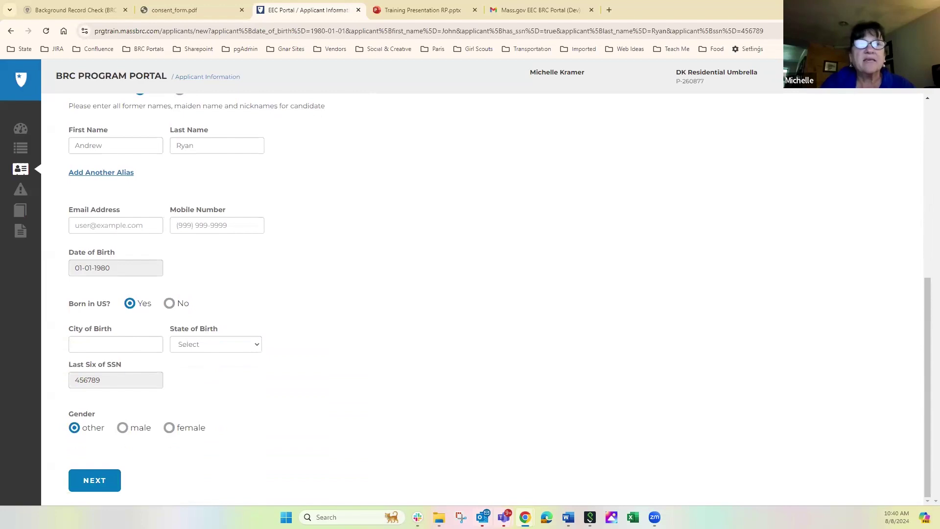
Step: Try to continue, then fill the required Email Address field with the applicant's e-mail
click(93, 481)
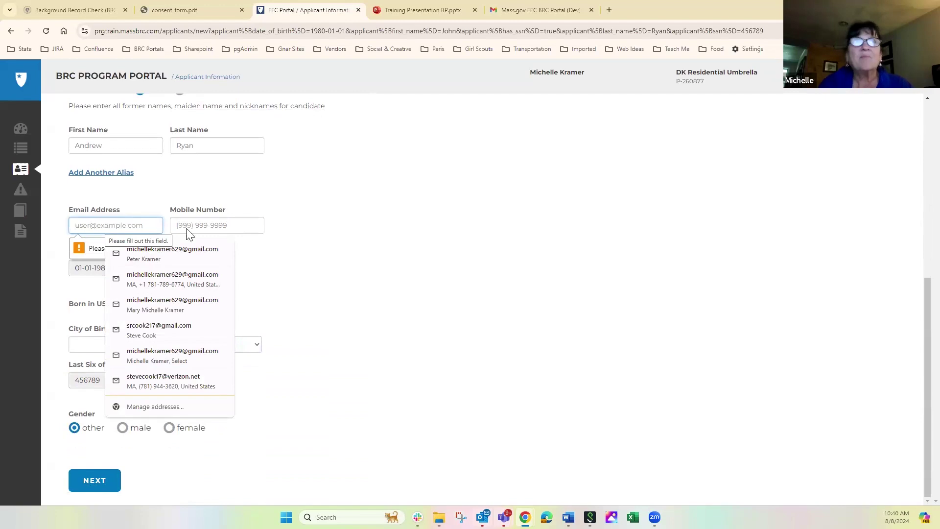
click(336, 245)
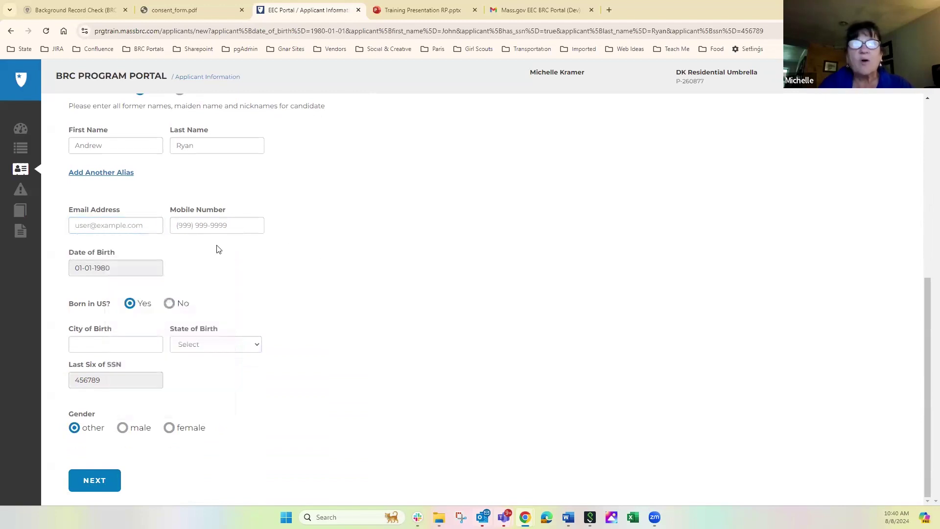
click(186, 224)
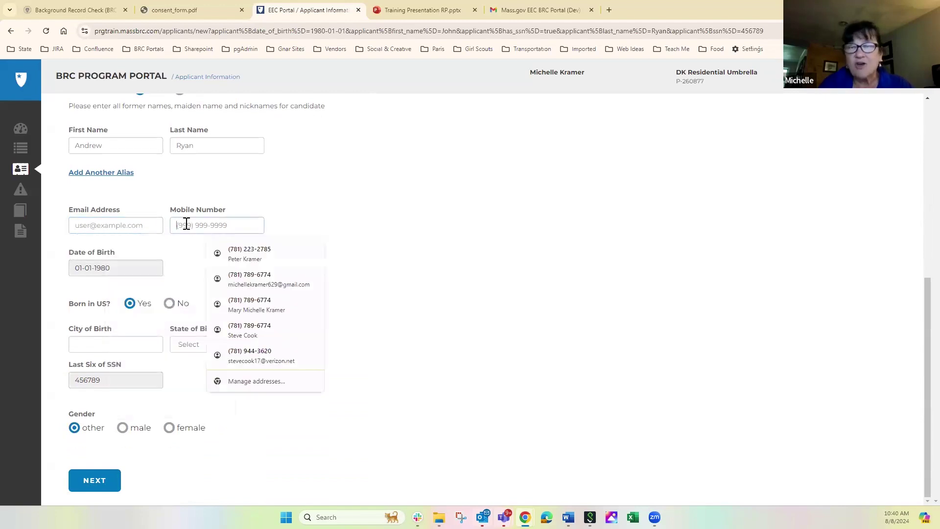
click(323, 220)
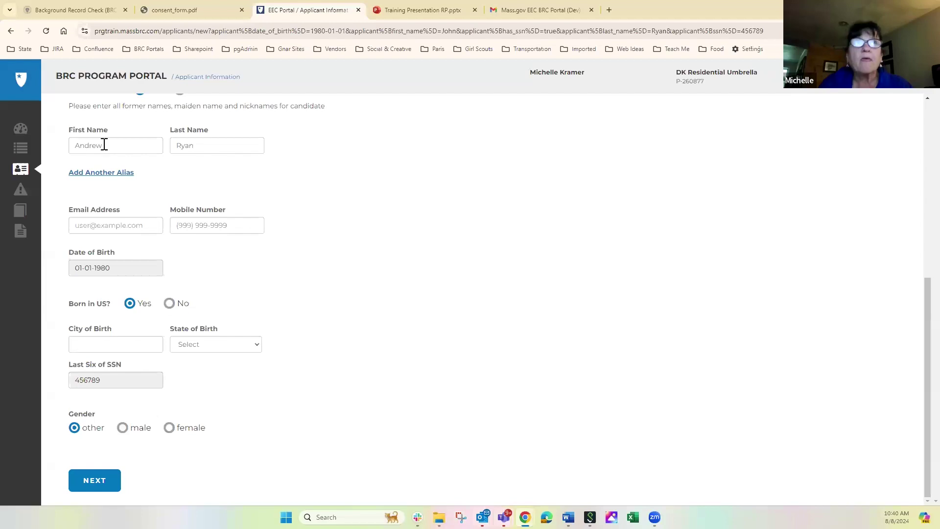
click(78, 226)
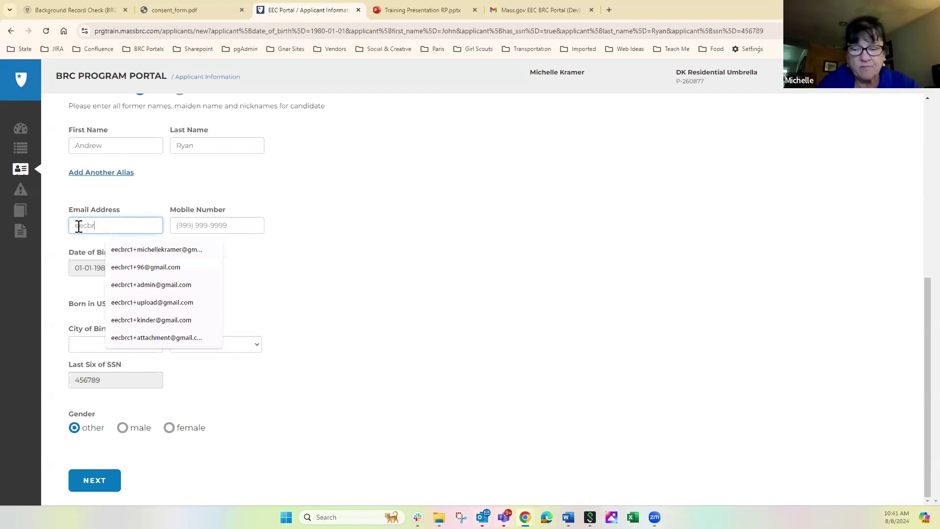
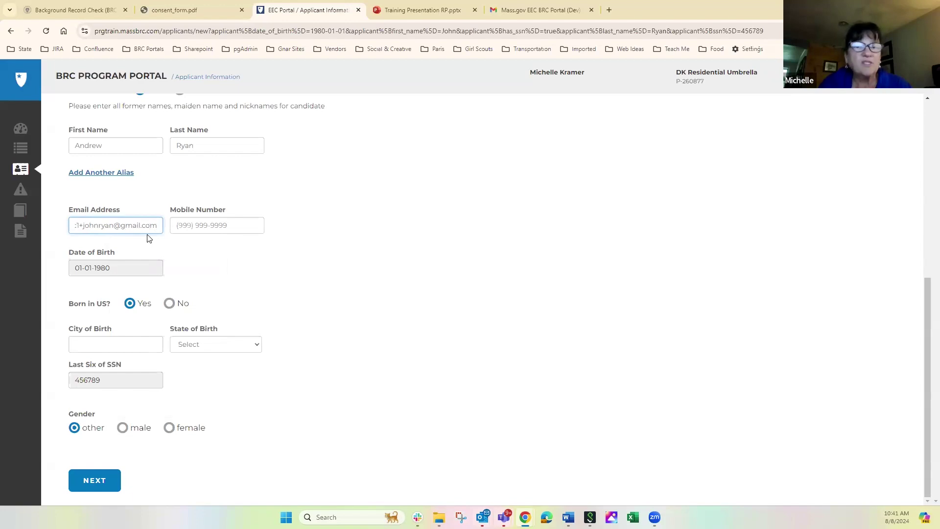
Step: Enter Winchester as birth city, briefly switch born-in-US to No, then restore Yes
click(92, 346)
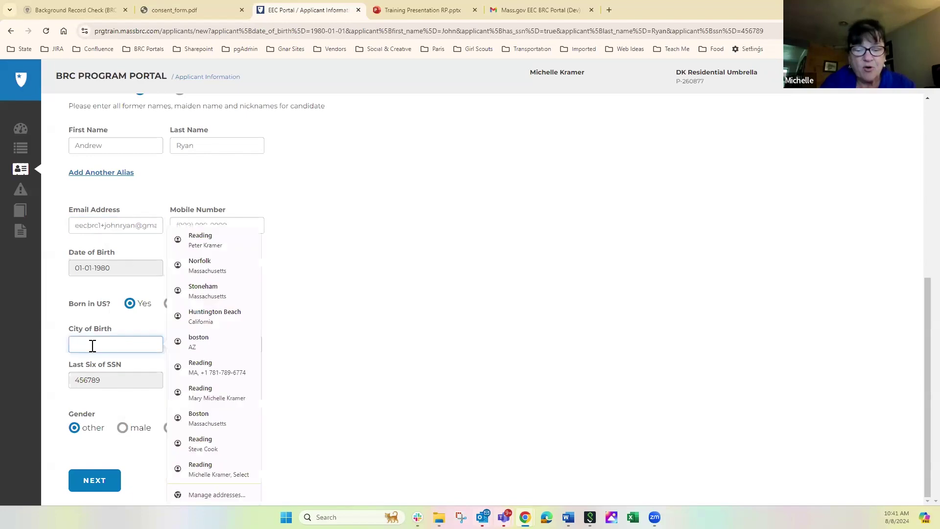
text(Winchester)
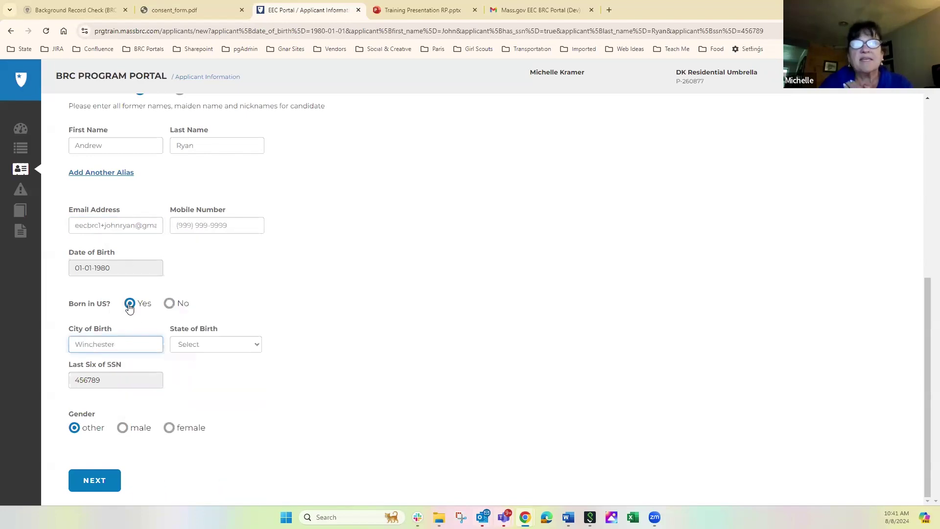
click(171, 304)
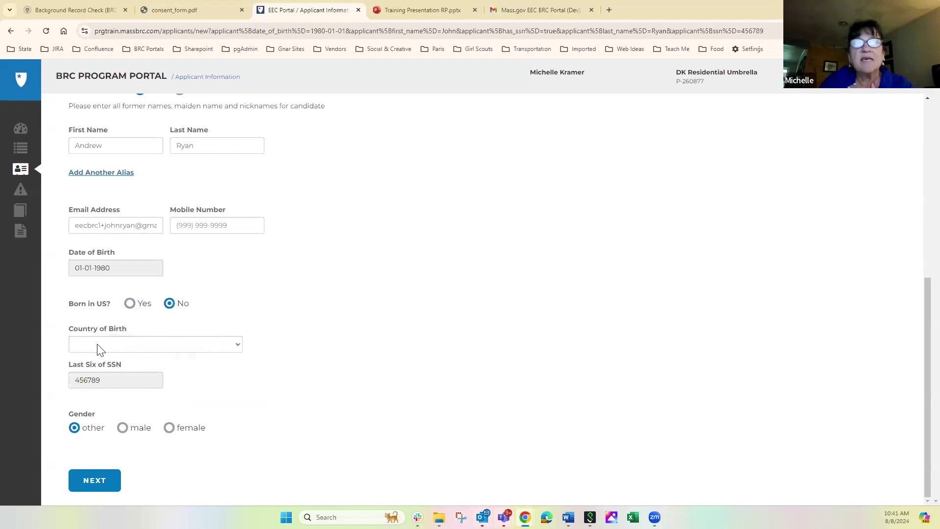
click(97, 347)
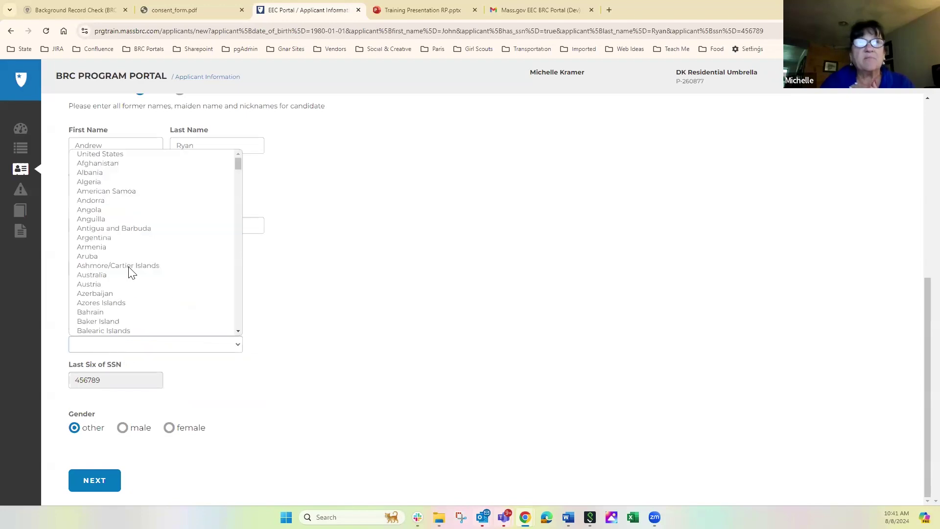
key(Down)
key(Down)
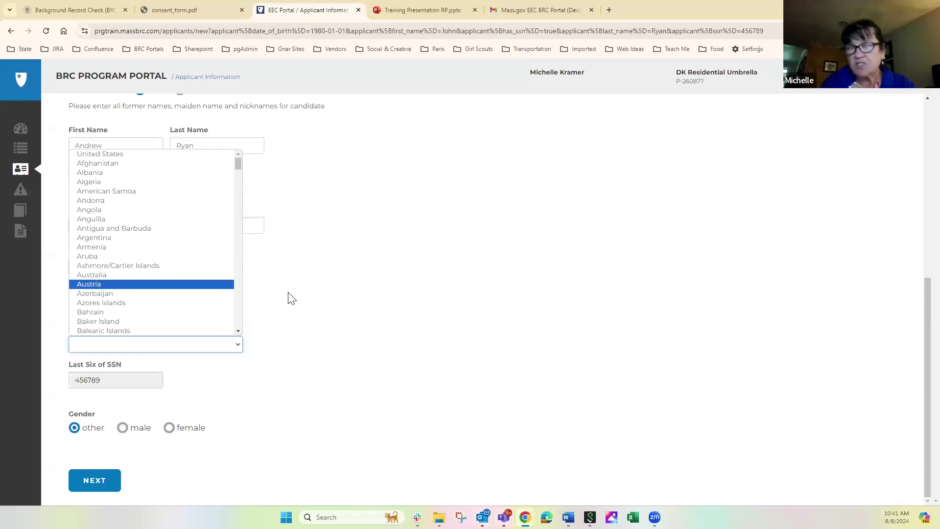
click(292, 299)
click(234, 323)
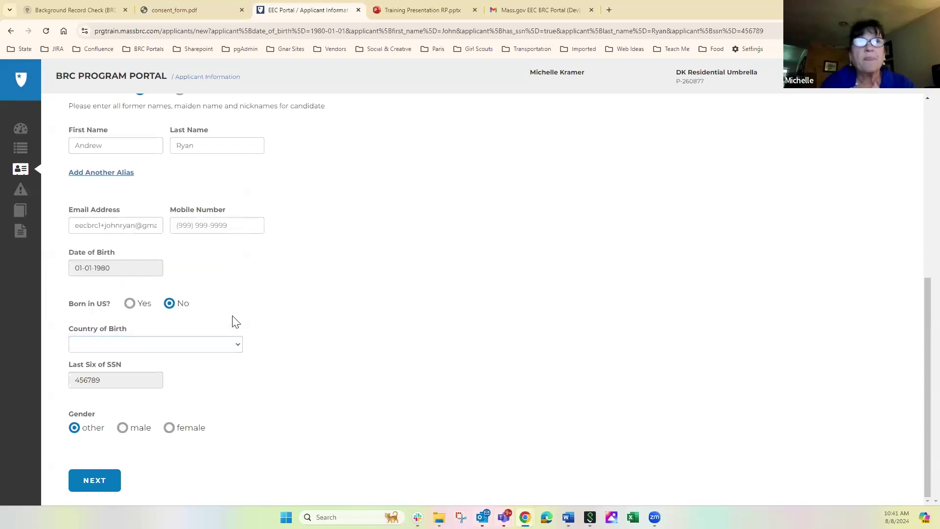
click(130, 305)
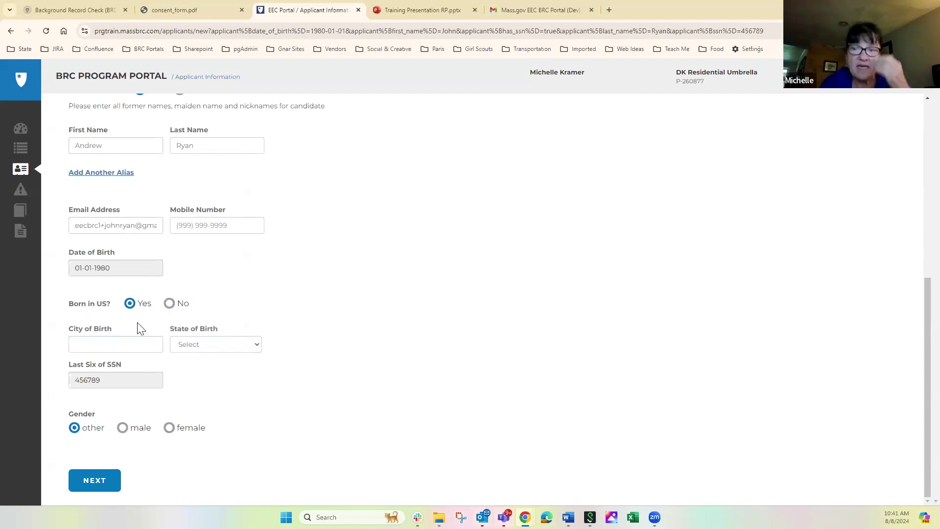
Step: Re-enter 'winchester' as the birth city and set State of Birth to Massachusetts
click(119, 345)
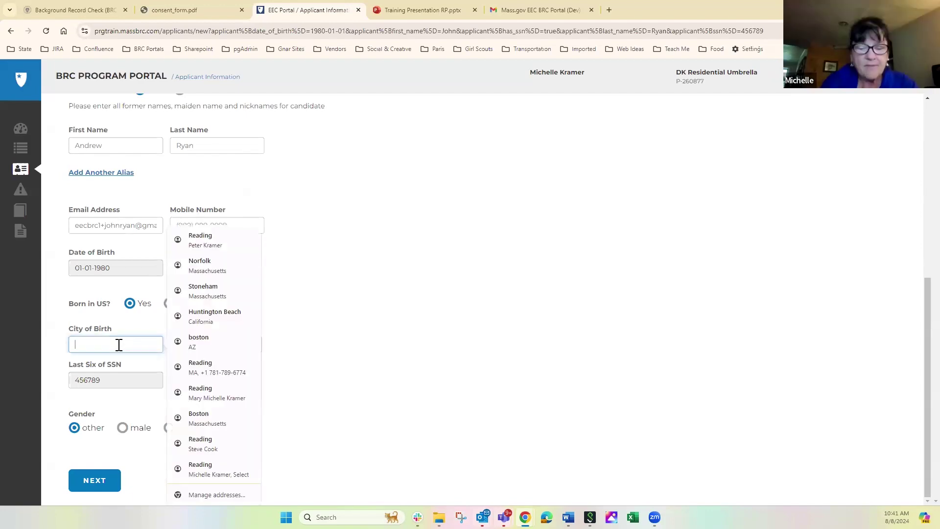
text(winchester)
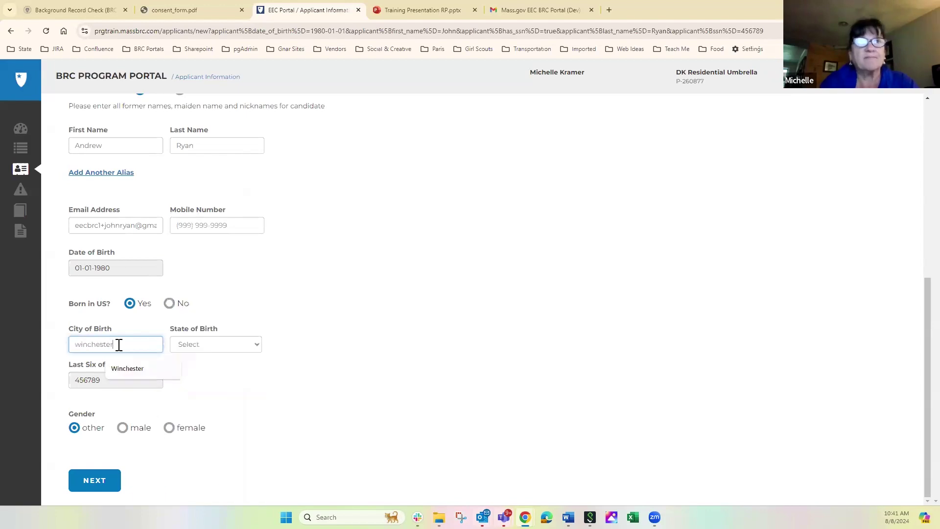
key(Tab)
key(m)
key(m)
key(m)
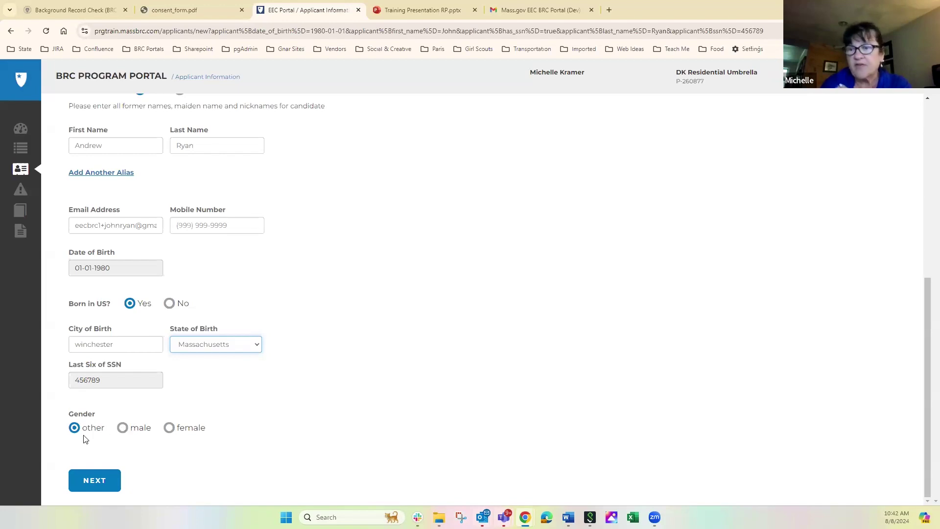
Step: Choose male gender and save the applicant, moving on to the Address step
click(122, 428)
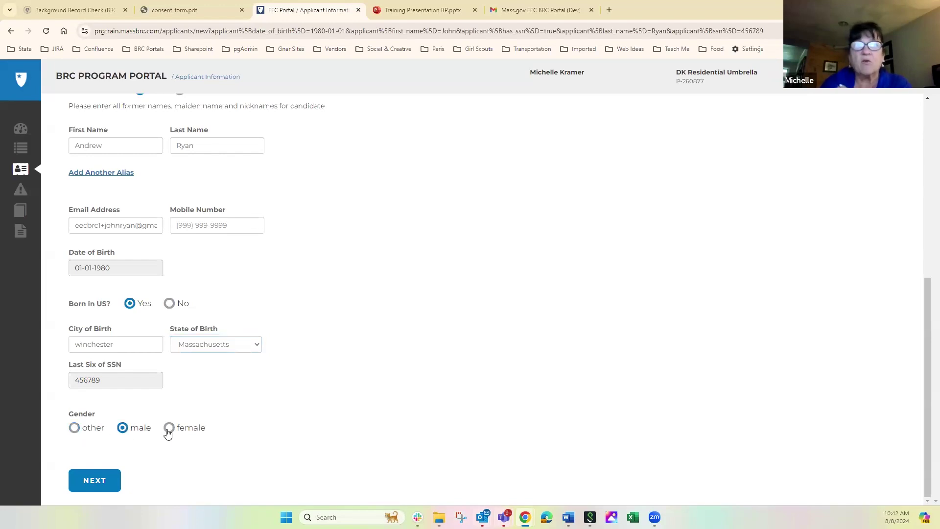
click(94, 480)
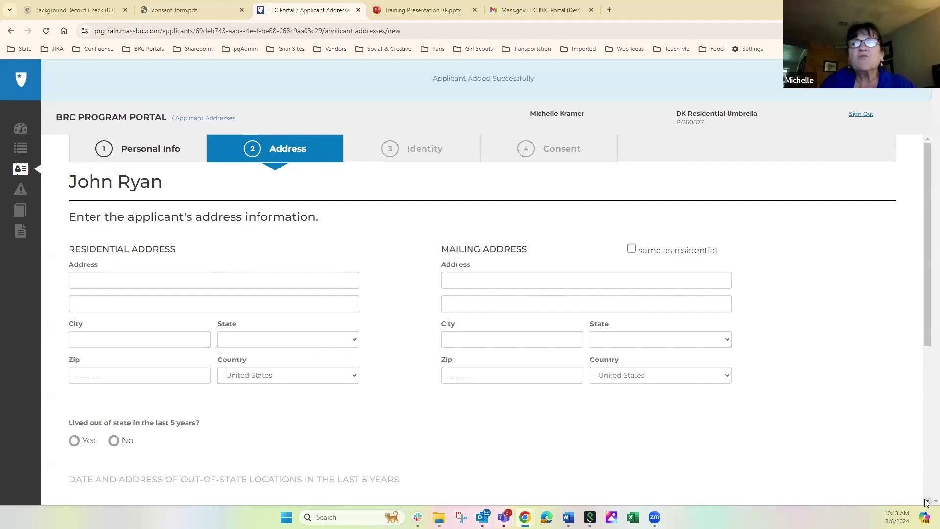
Step: Enter the residential street address and autofill city, state and zip for Reading
scroll(927, 502, down, 5)
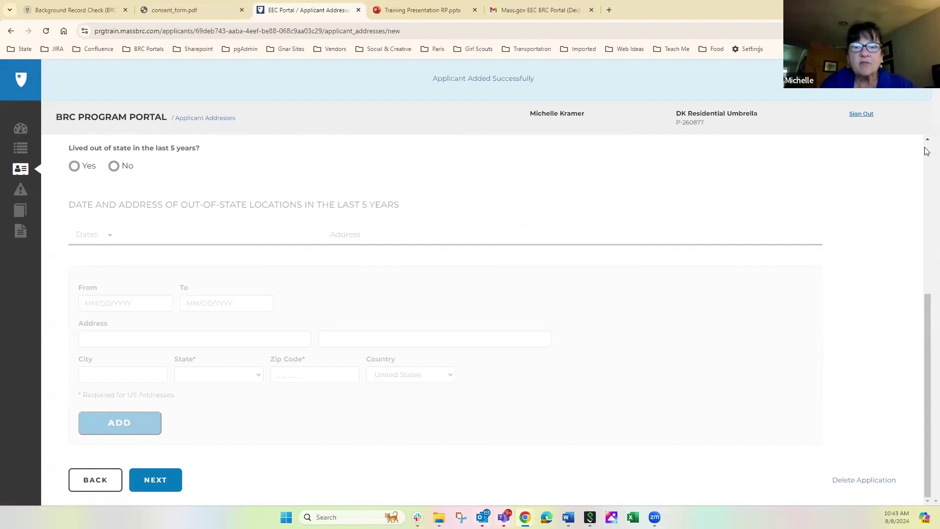
scroll(926, 151, up, 5)
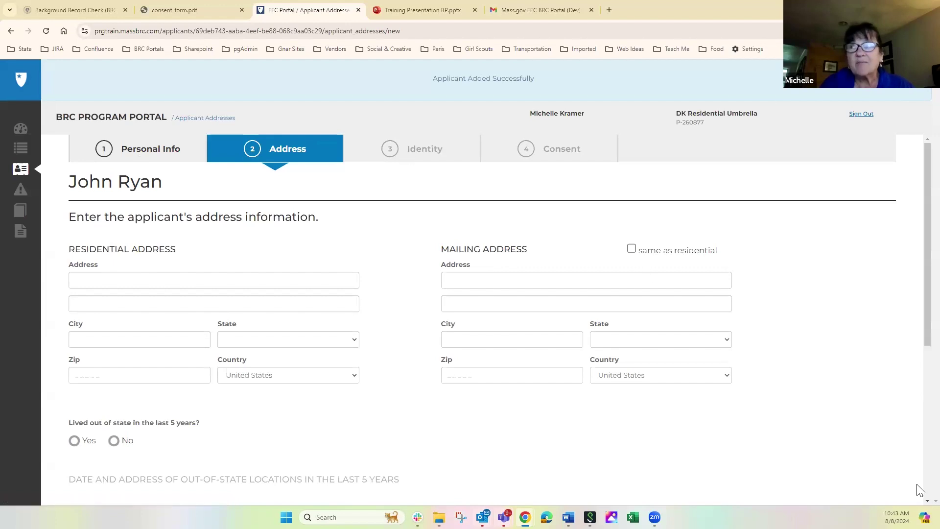
scroll(919, 489, down, 5)
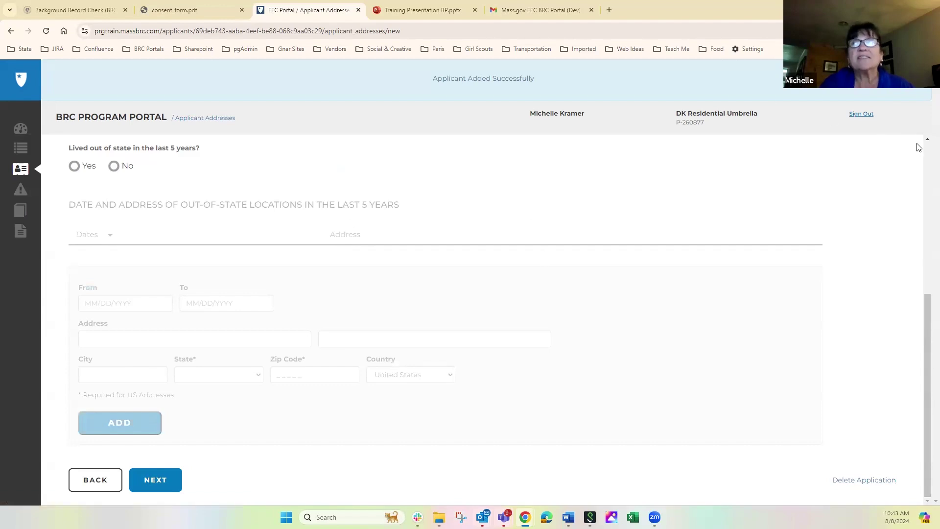
click(927, 155)
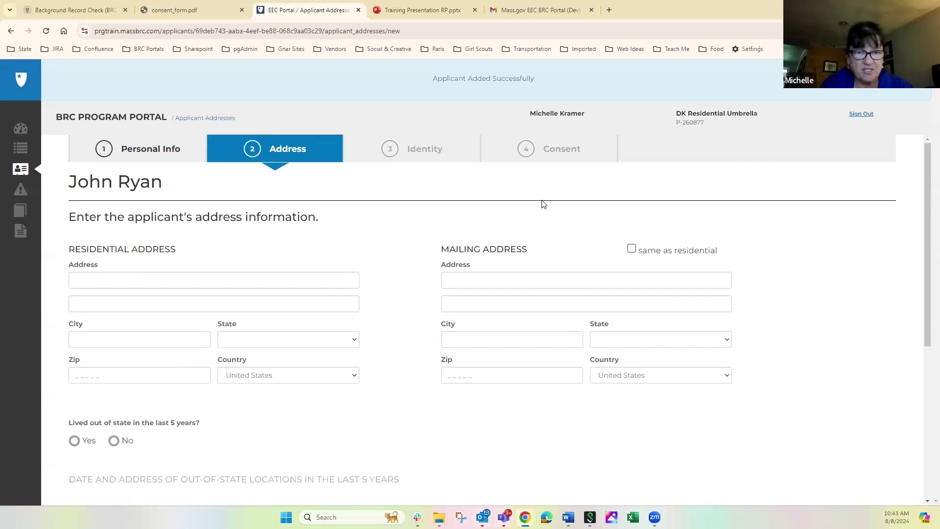
click(139, 280)
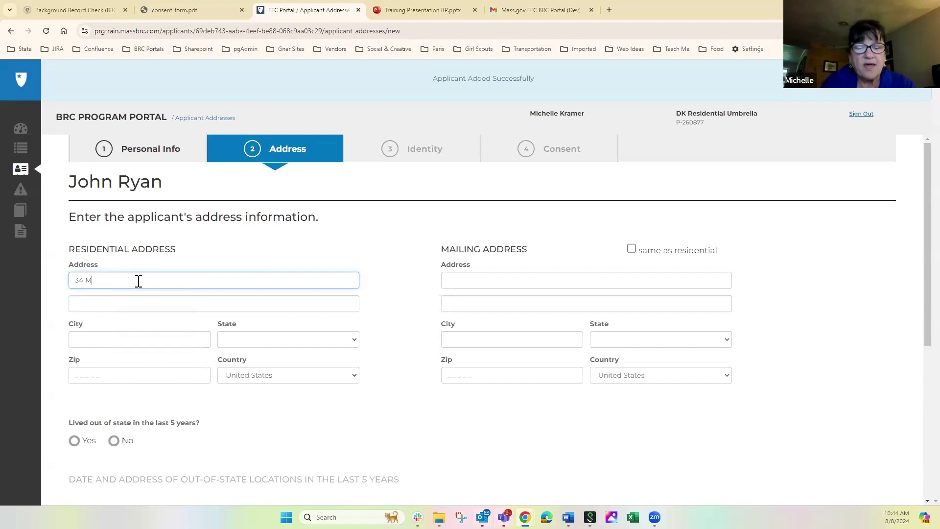
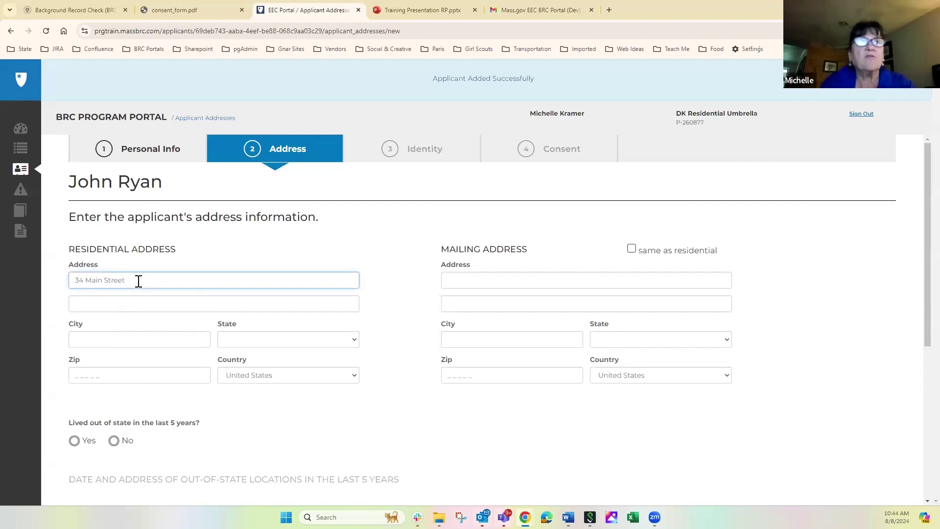
key(Tab)
key(Tab)
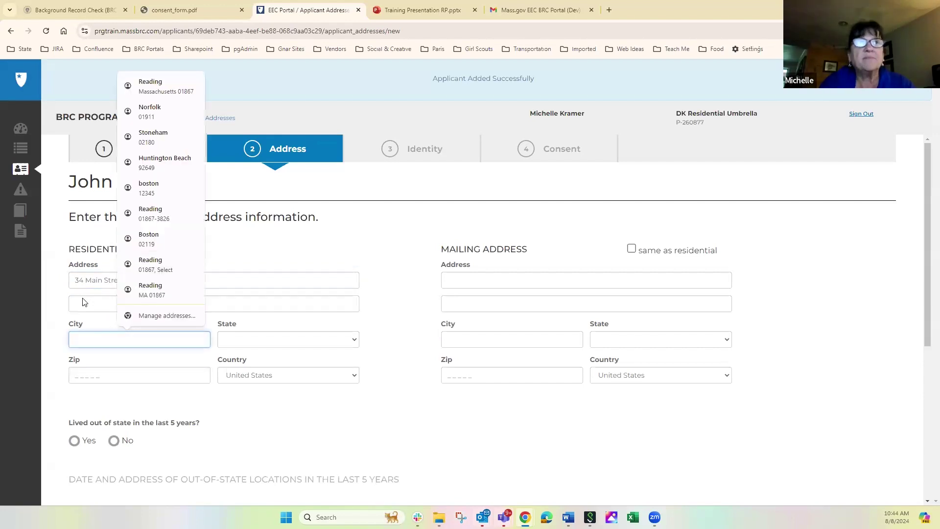
click(85, 307)
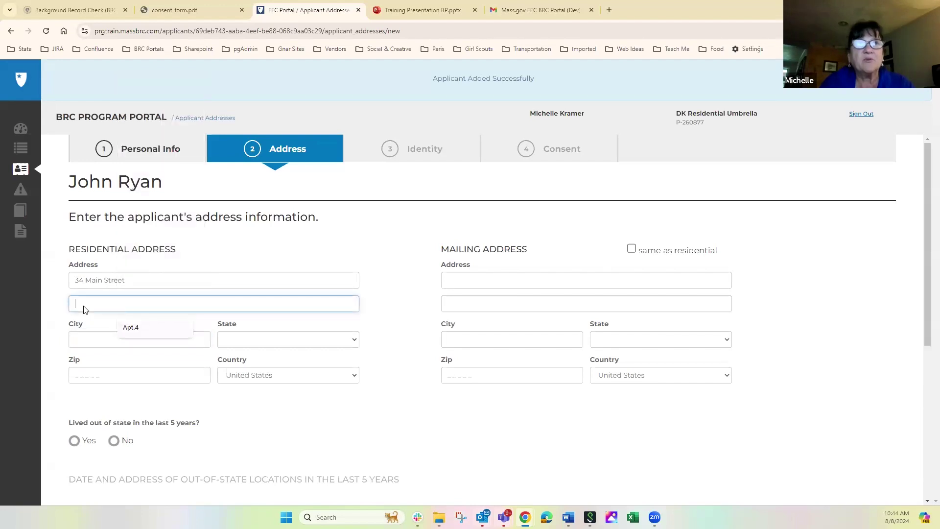
click(77, 343)
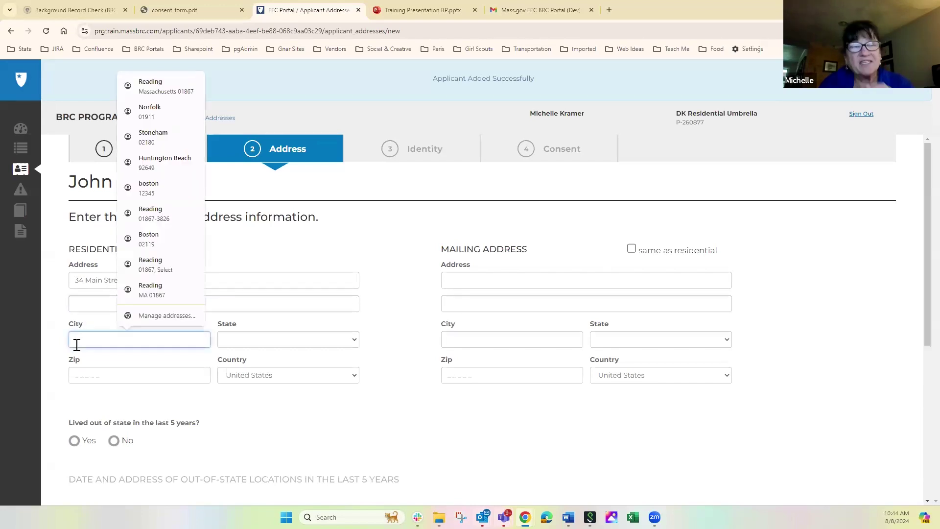
click(159, 290)
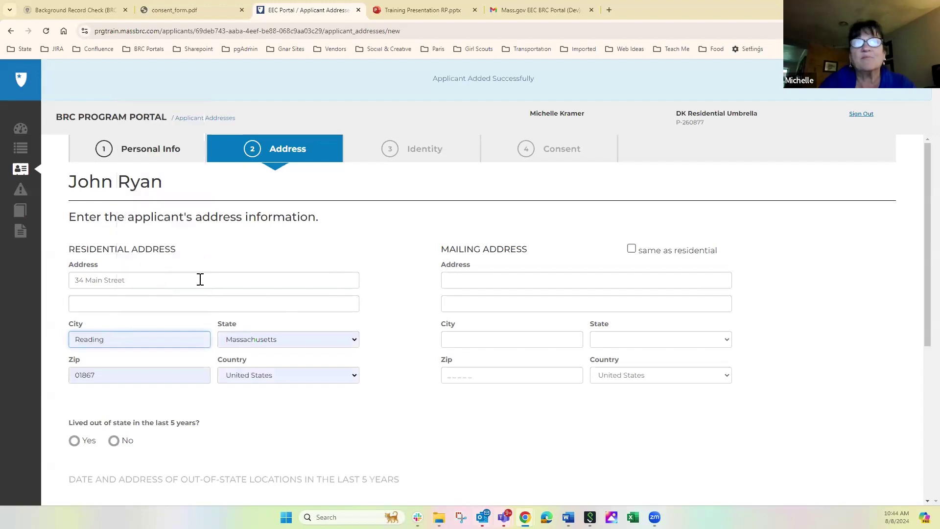
Step: Enter a PO Box mailing address in Reading with state Massachusetts
click(456, 282)
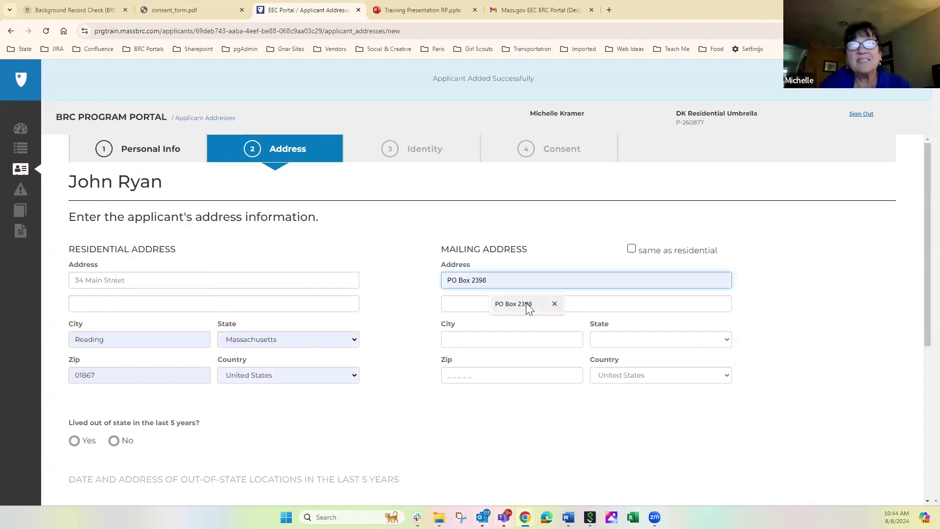
click(526, 304)
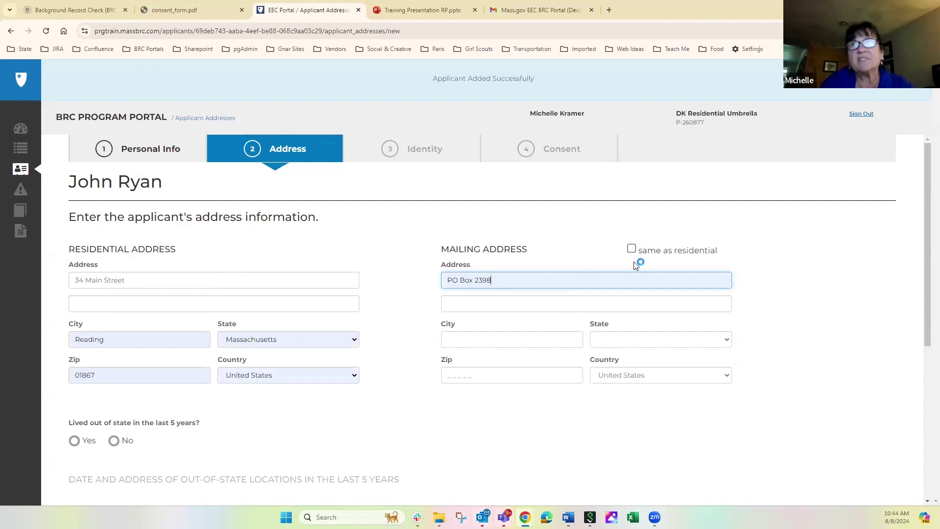
click(467, 337)
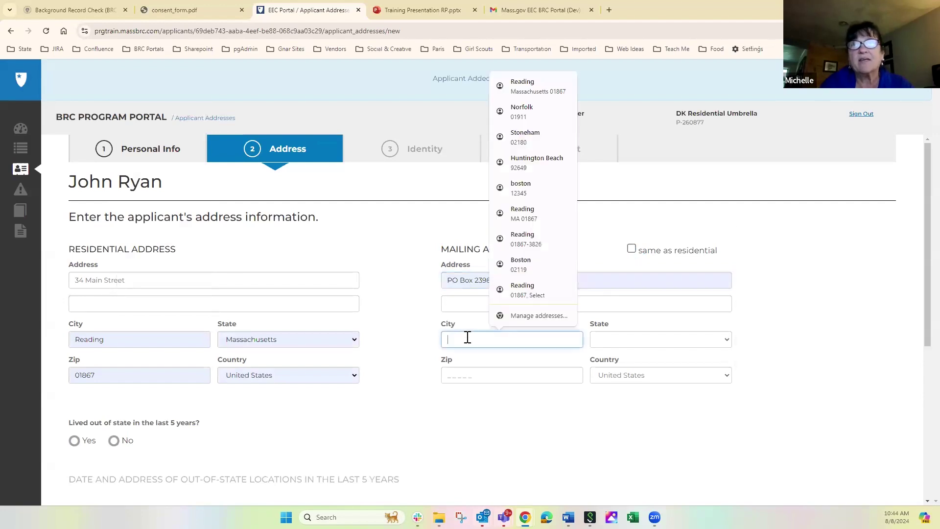
click(524, 291)
click(607, 342)
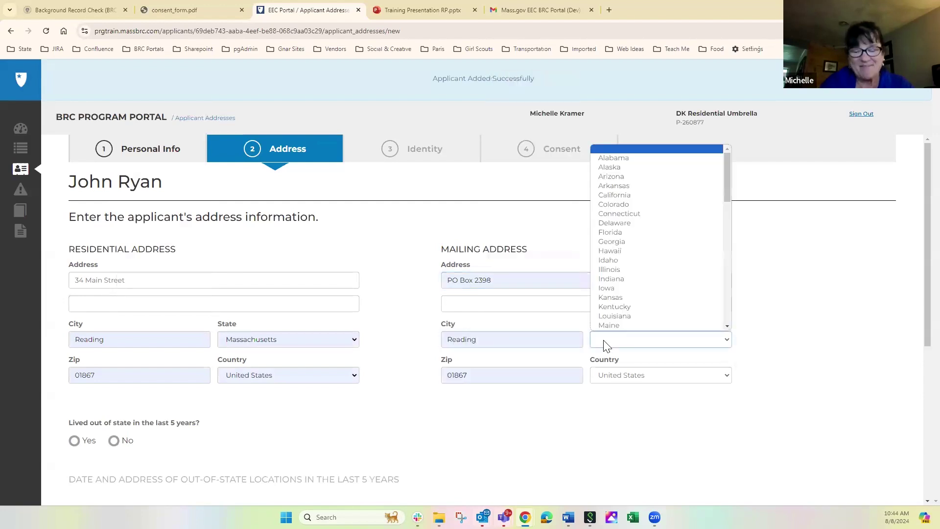
text(mass)
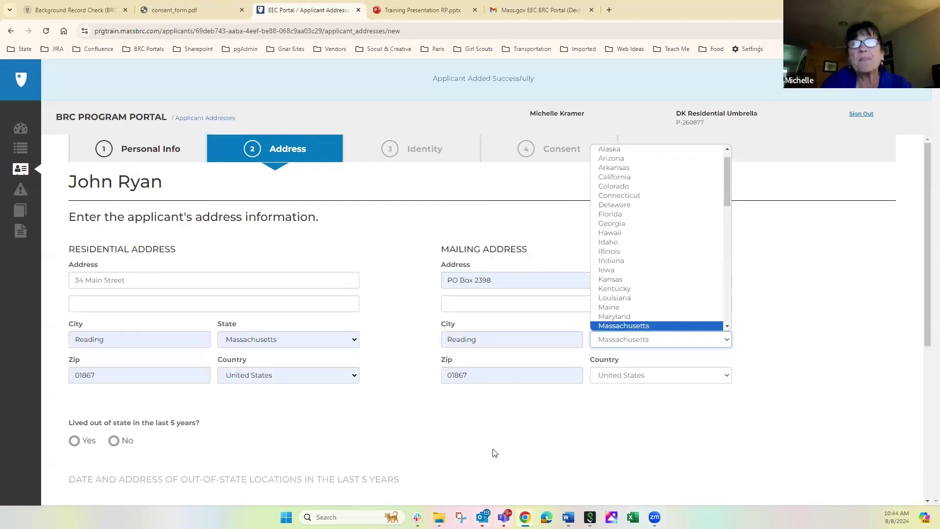
click(494, 453)
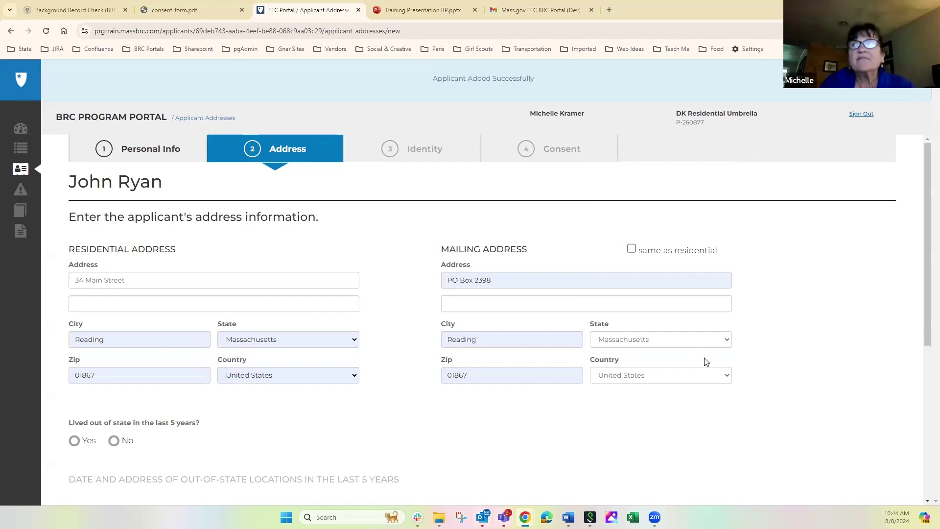
scroll(922, 313, down, 1)
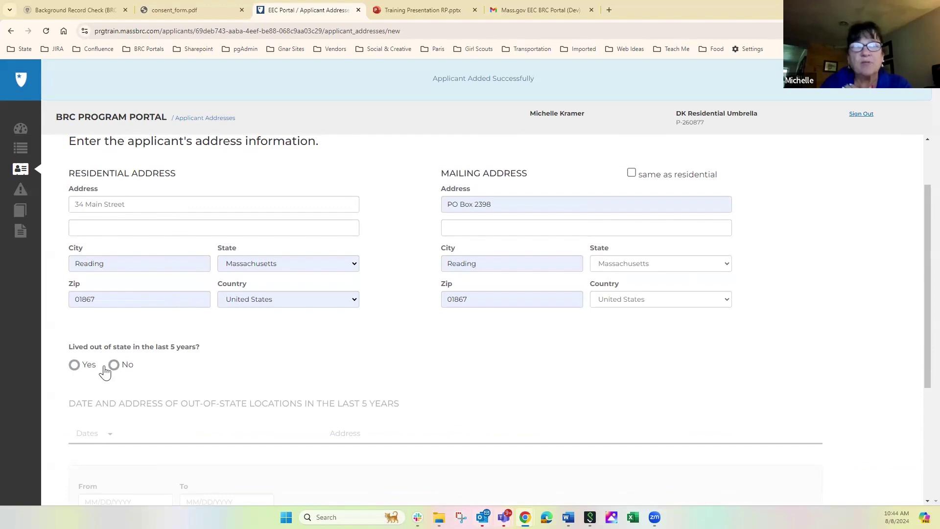
Step: Answer Yes to recent out-of-state residence, dated 01/01/2018 to 01/01/2021
click(77, 367)
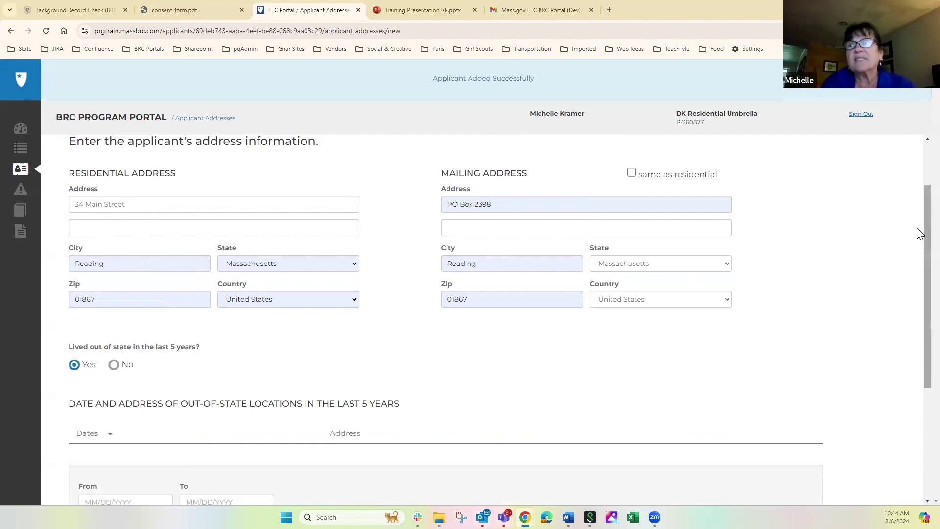
scroll(919, 234, down, 4)
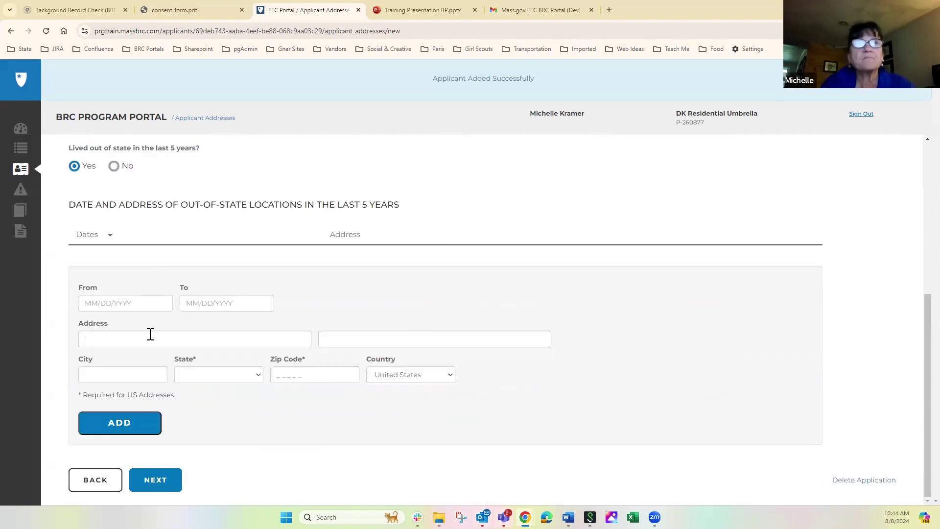
click(96, 306)
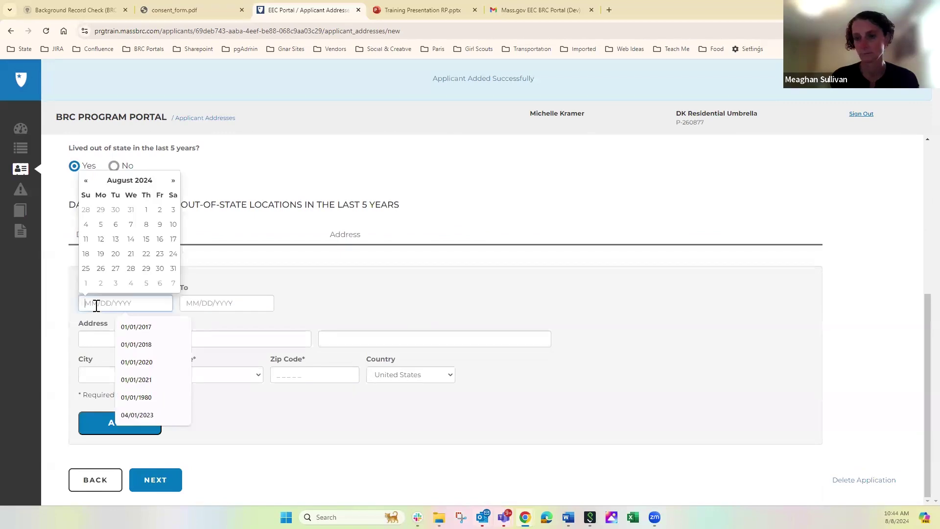
text(1.21.2021)
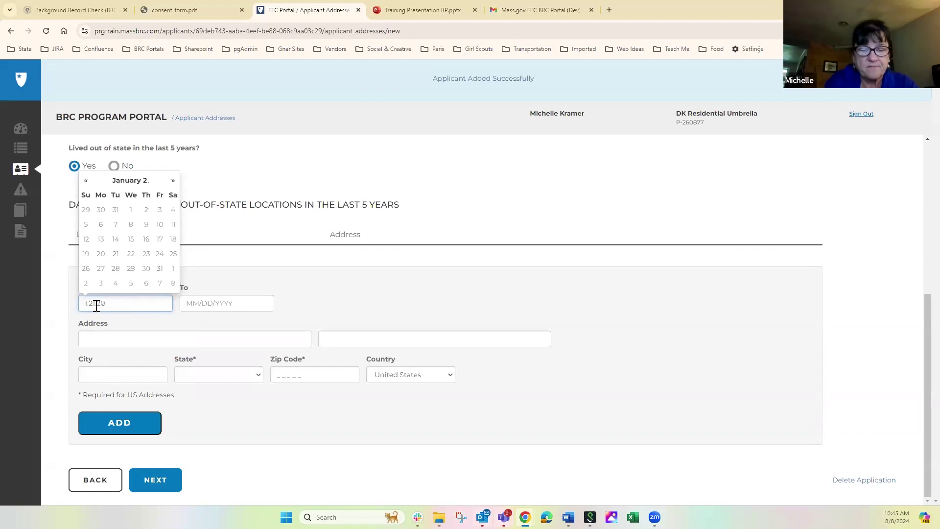
click(208, 304)
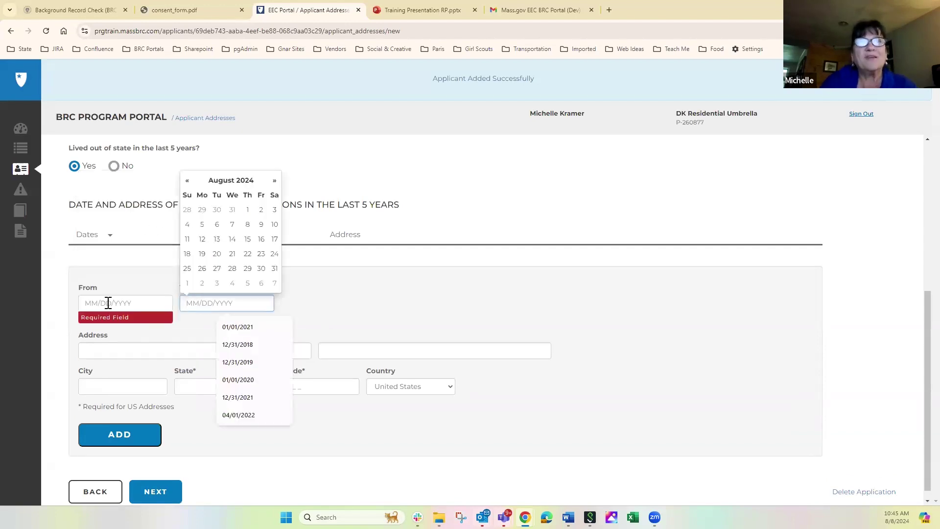
click(240, 327)
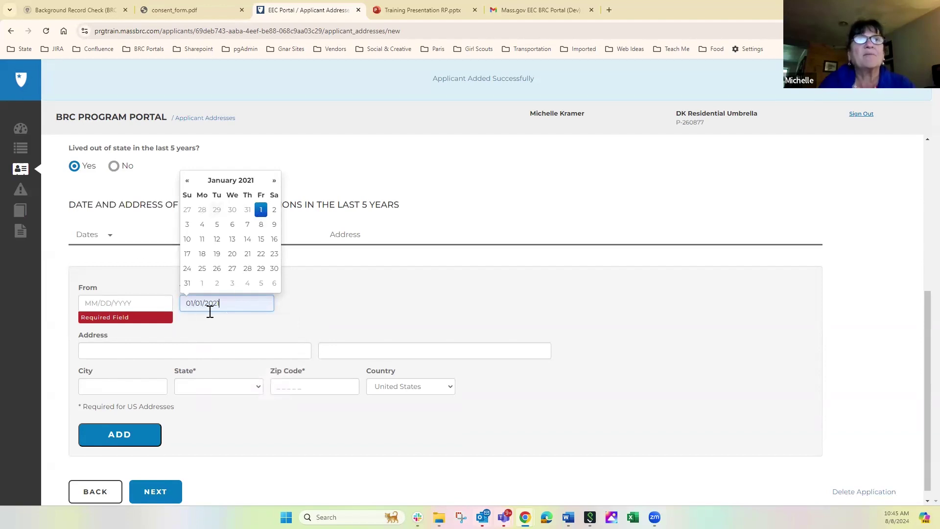
click(122, 303)
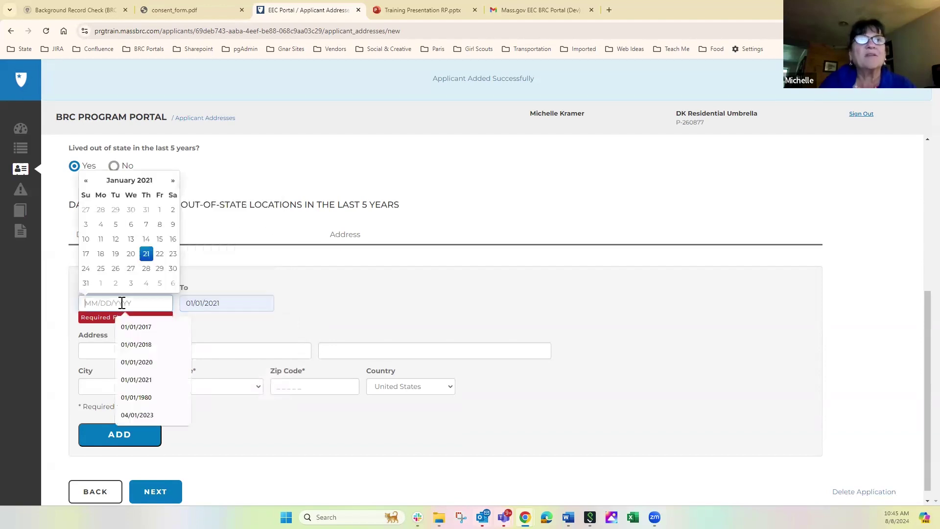
click(146, 346)
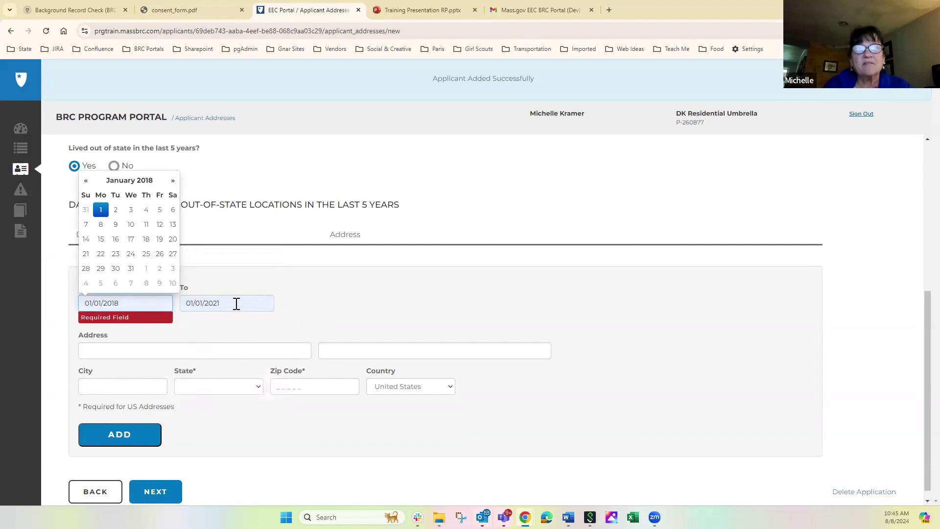
Step: Enter the out-of-state street address in Newport Beach, California, with its zip code
click(207, 351)
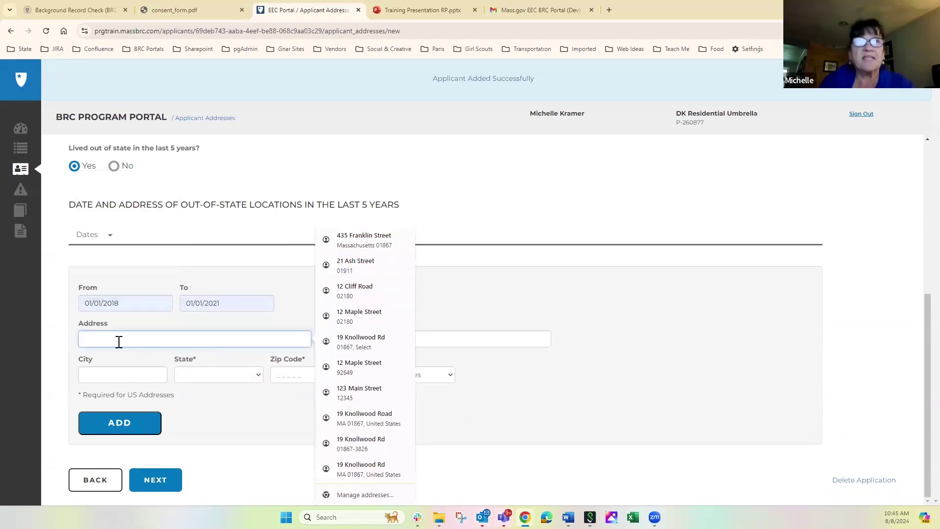
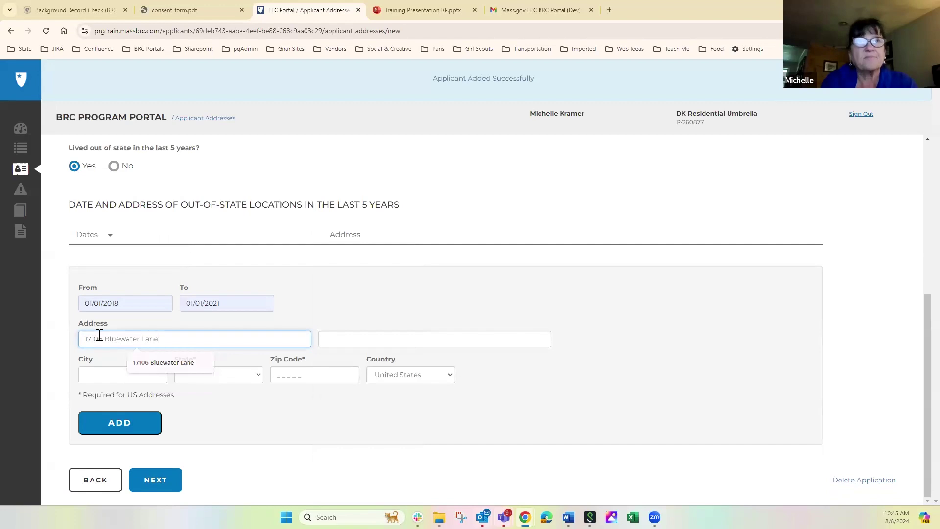
key(Tab)
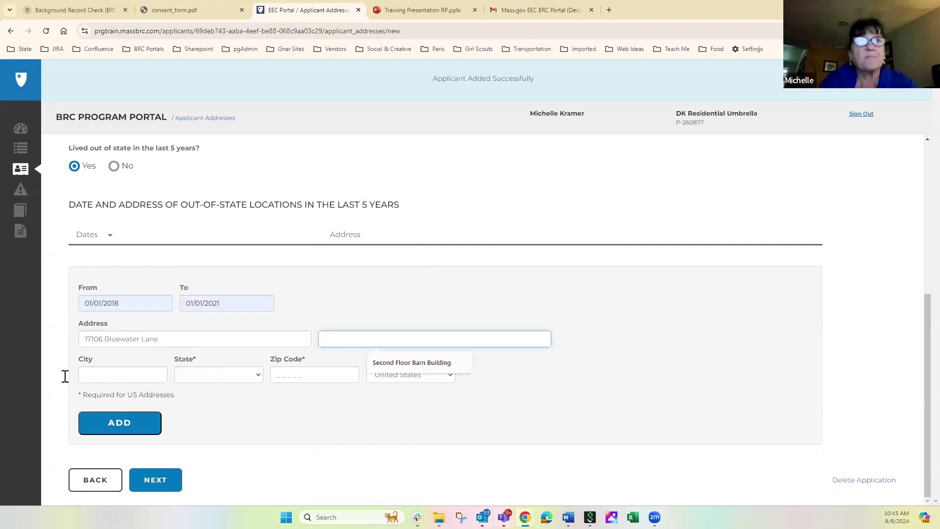
click(89, 375)
text(Newport Beach)
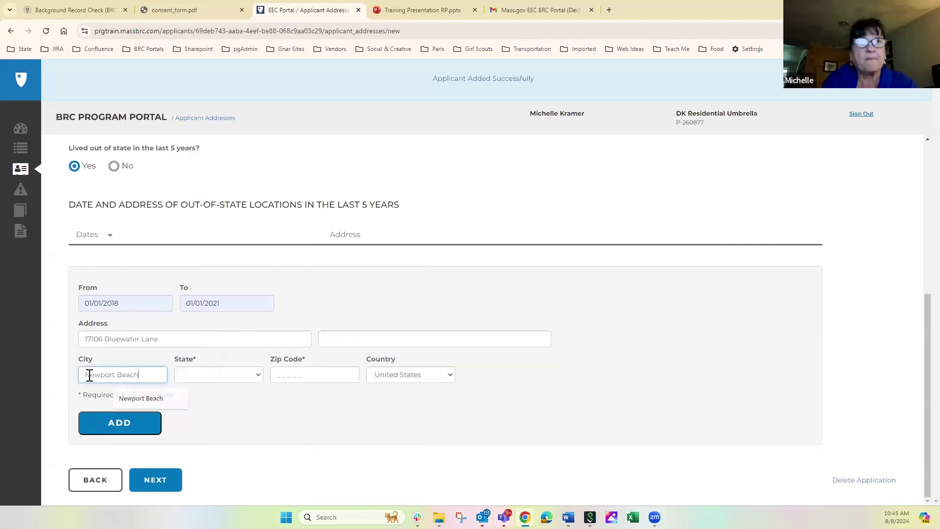
key(Tab)
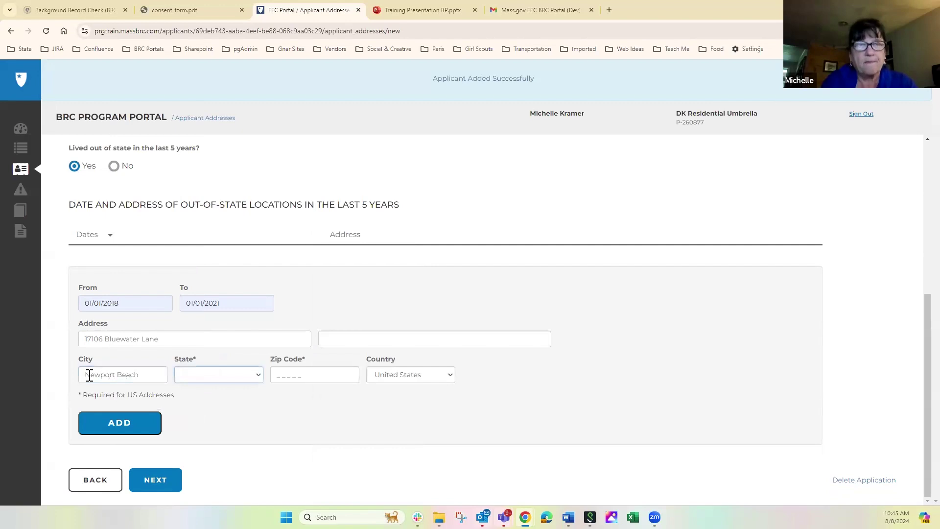
key(c)
click(297, 375)
text(92649)
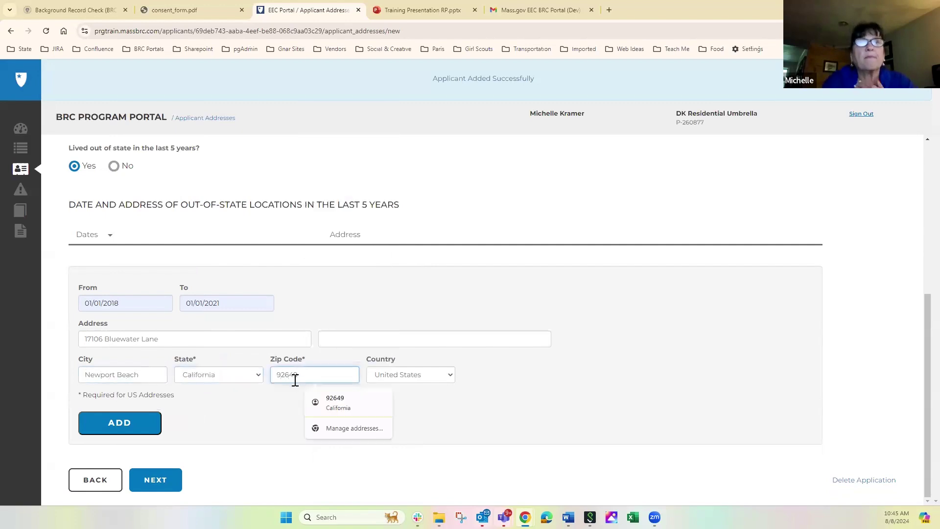
click(117, 425)
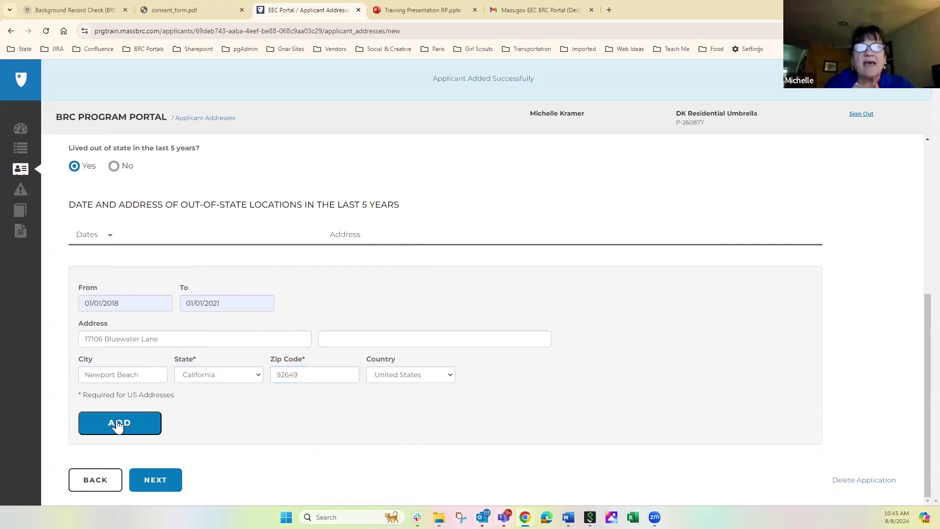
Step: Add the Newport Beach, California address as a Jan 2018 – Jan 2021 out-of-state location
click(117, 425)
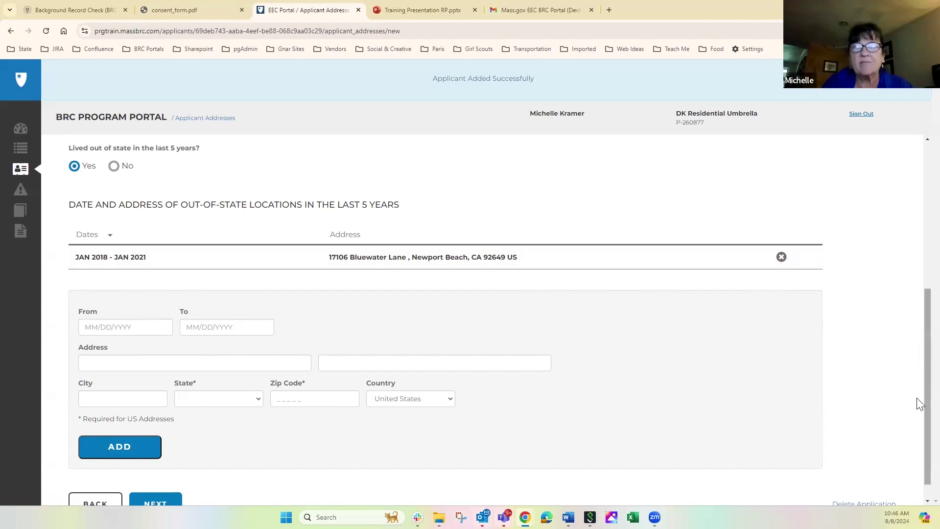
scroll(916, 398, down, 1)
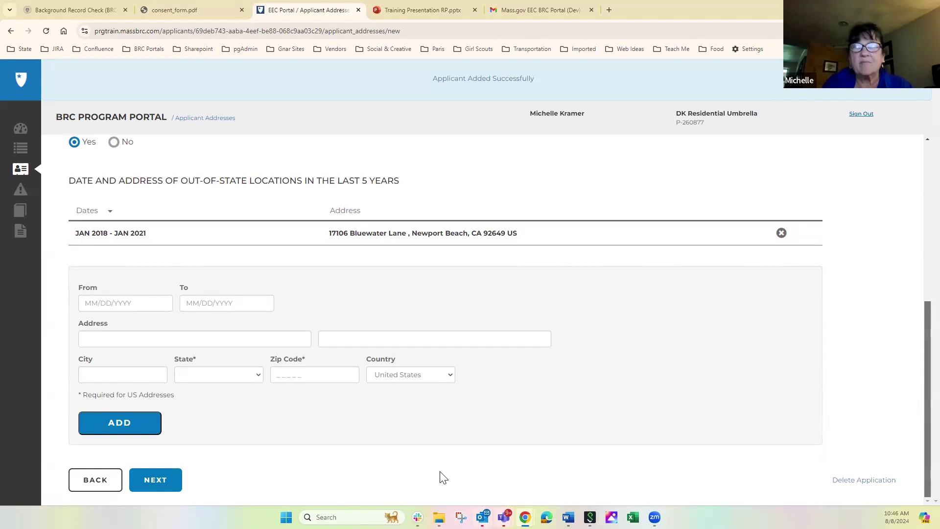
Step: Save the addresses, then review and close the list of accepted ID forms
click(151, 482)
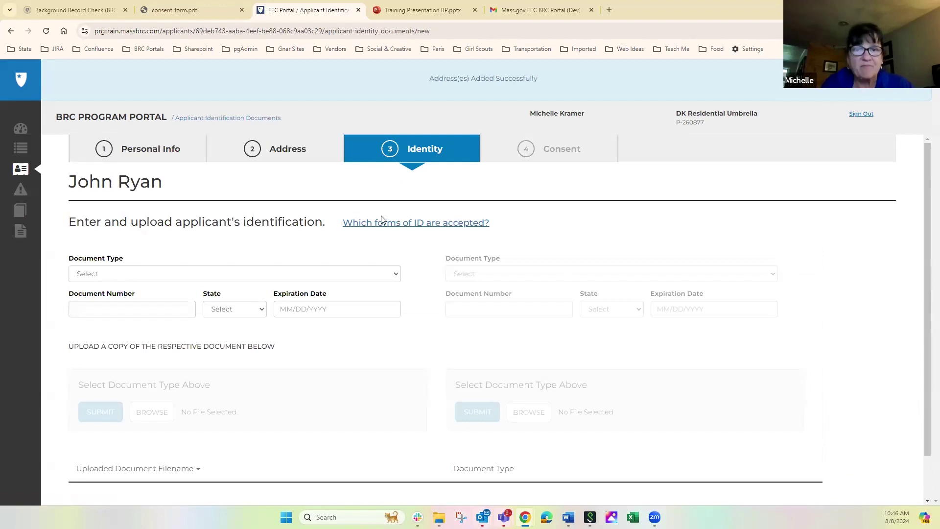
click(401, 224)
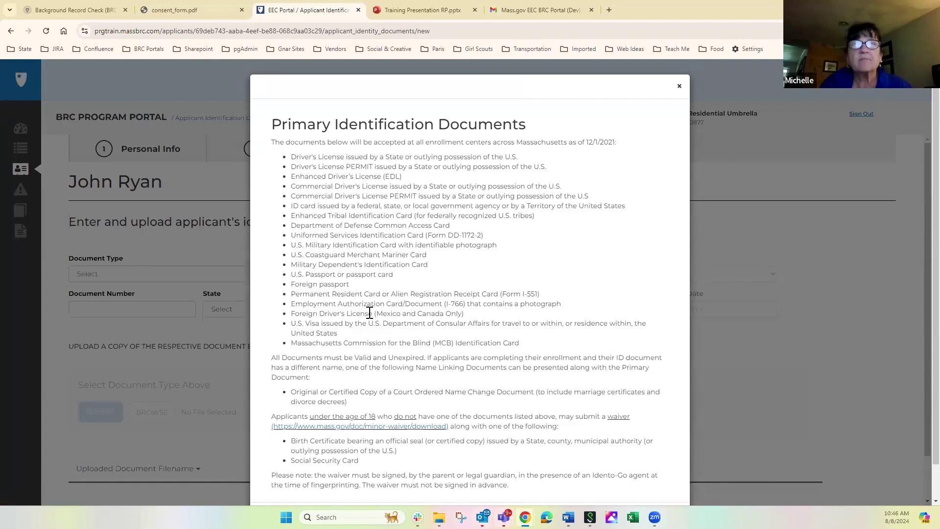
click(679, 89)
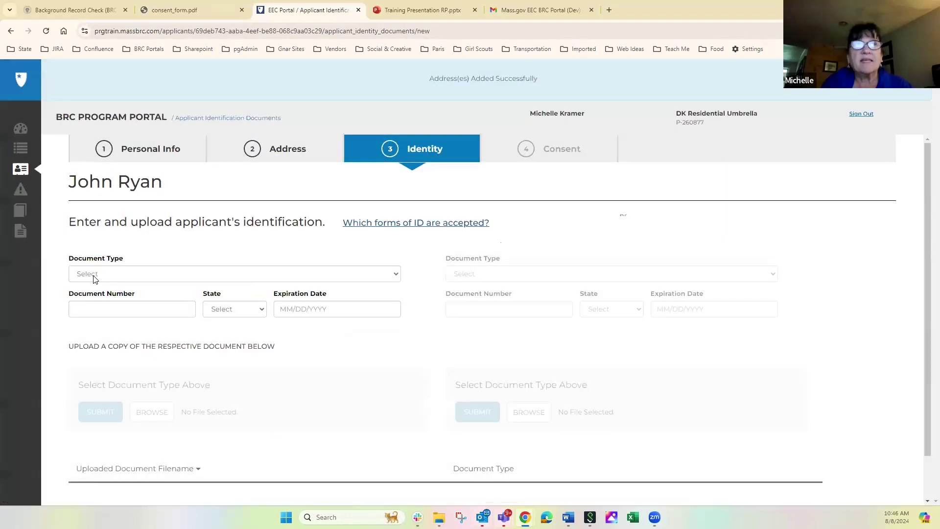
Step: Record a Massachusetts Drivers License with its number, expiring 04/05/2027, and open the file picker
click(95, 277)
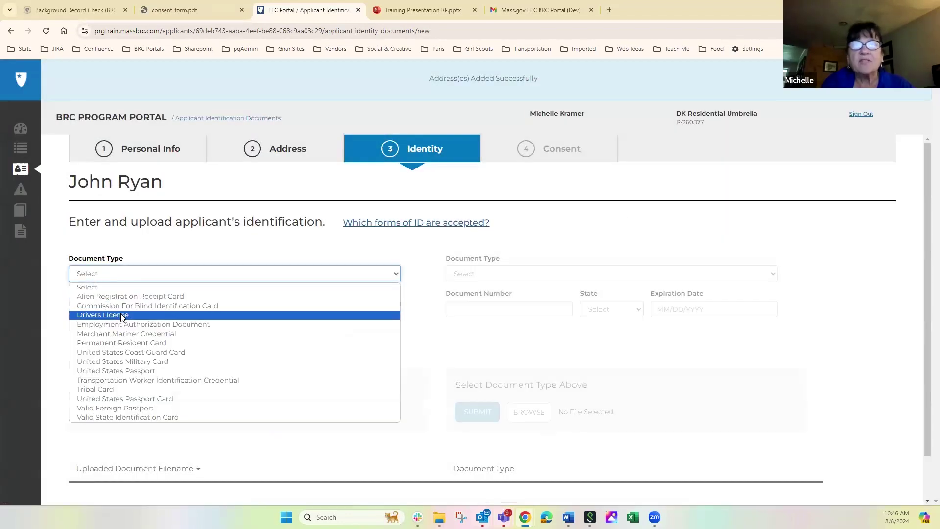
click(102, 315)
click(97, 307)
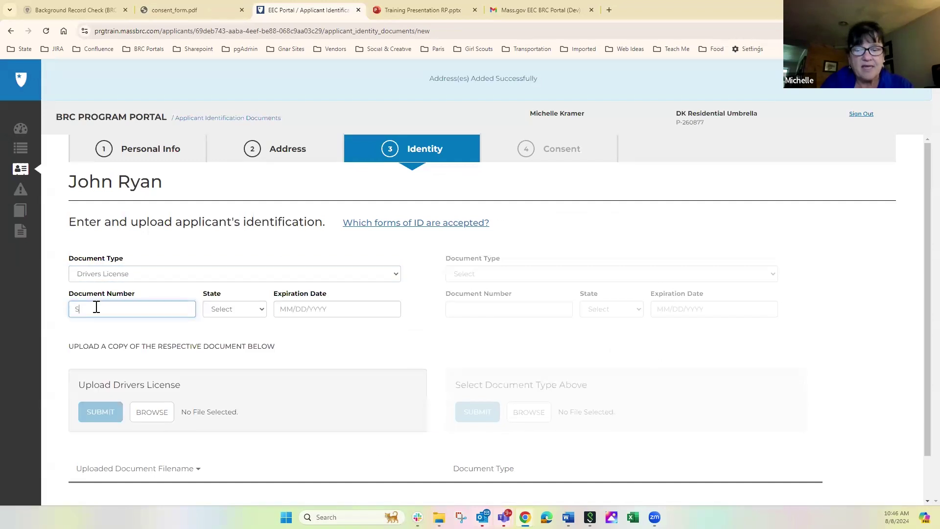
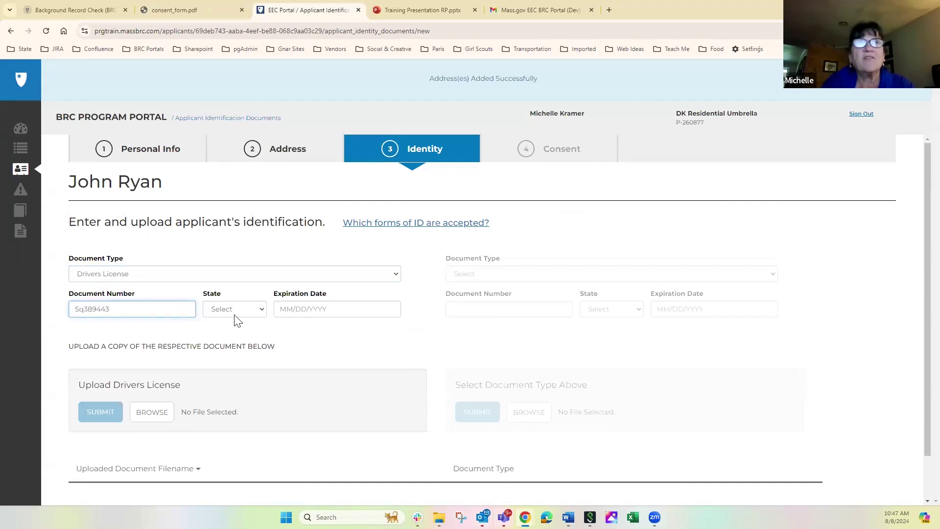
click(234, 314)
text(mass)
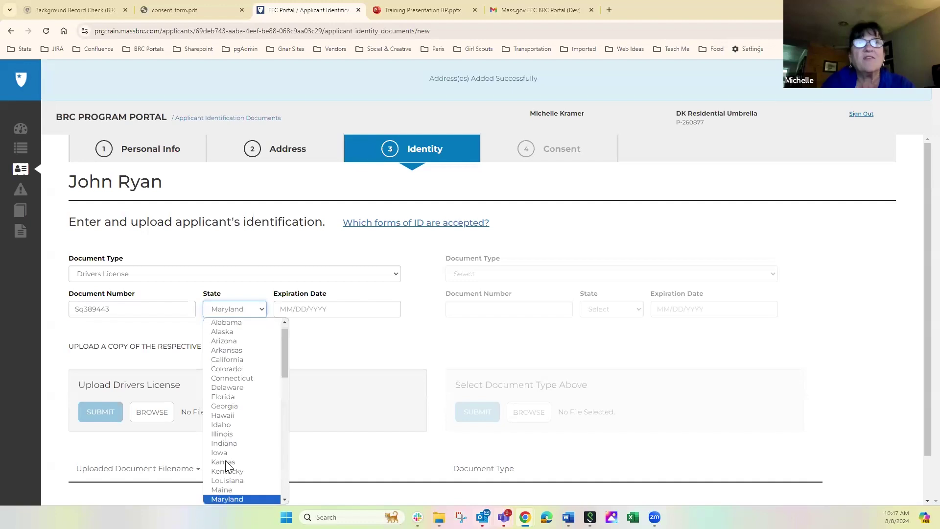
click(326, 309)
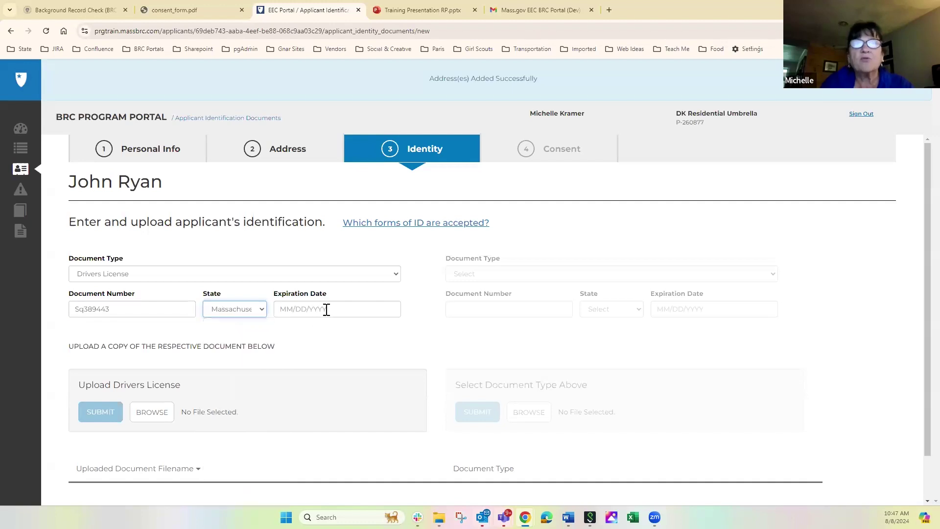
click(326, 310)
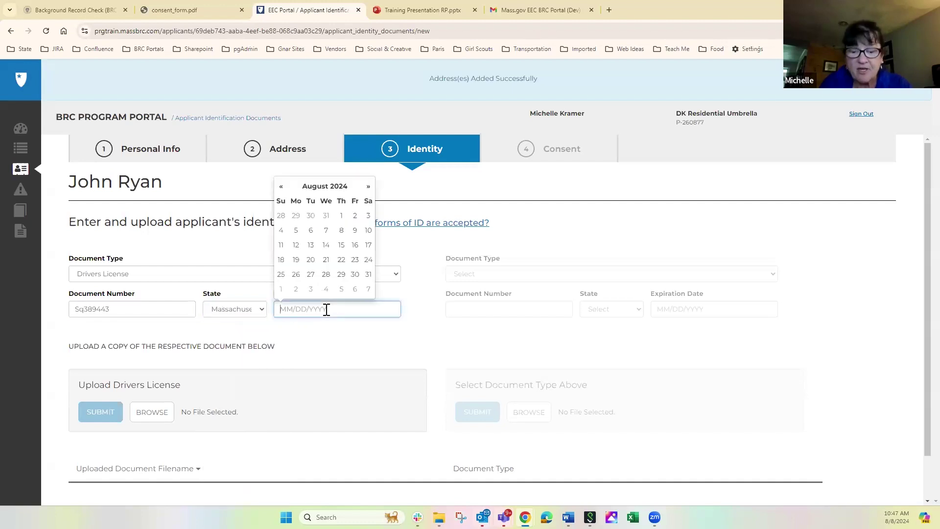
text(4/5/2027)
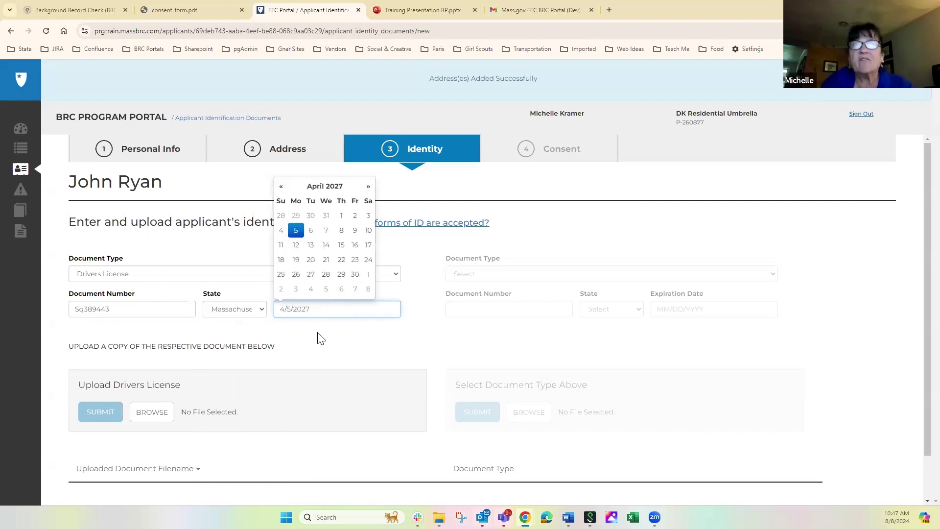
click(307, 356)
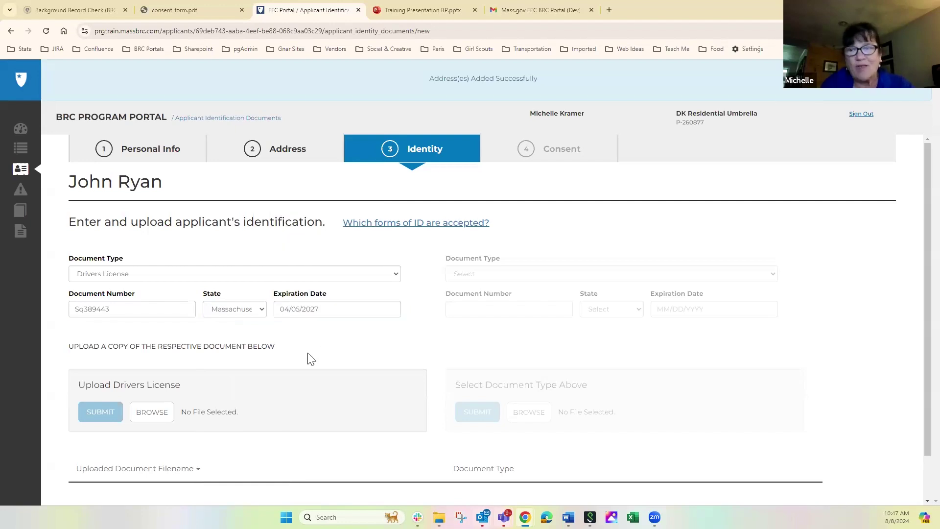
click(142, 415)
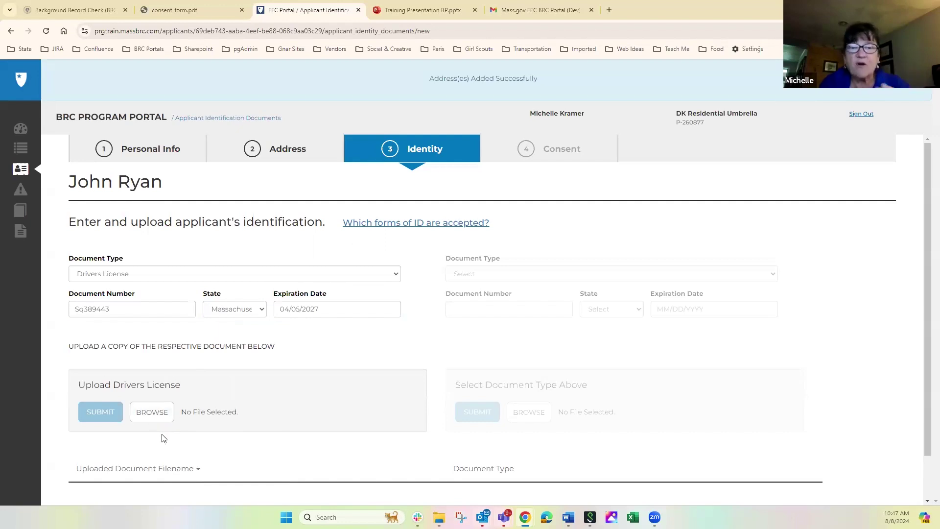
click(153, 417)
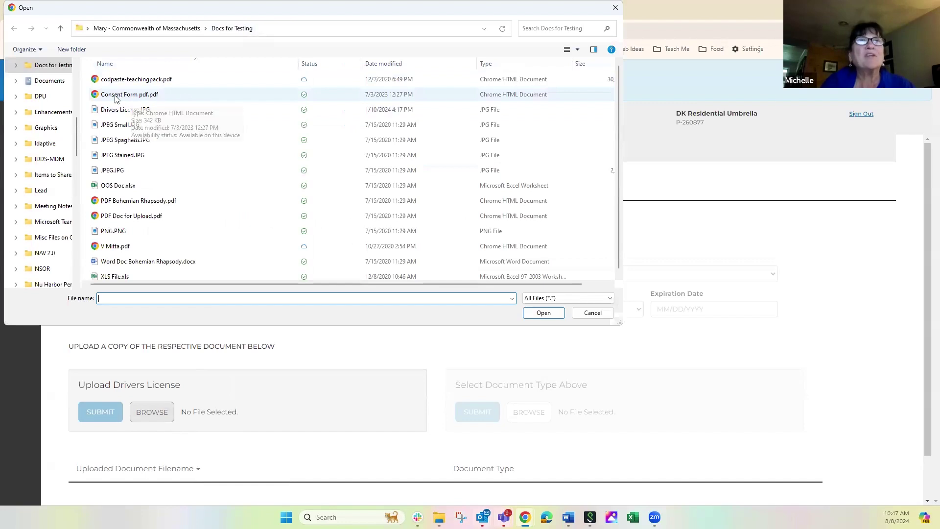
Step: Attach and submit Drivers License.JPG as the applicant's Drivers License document
click(116, 112)
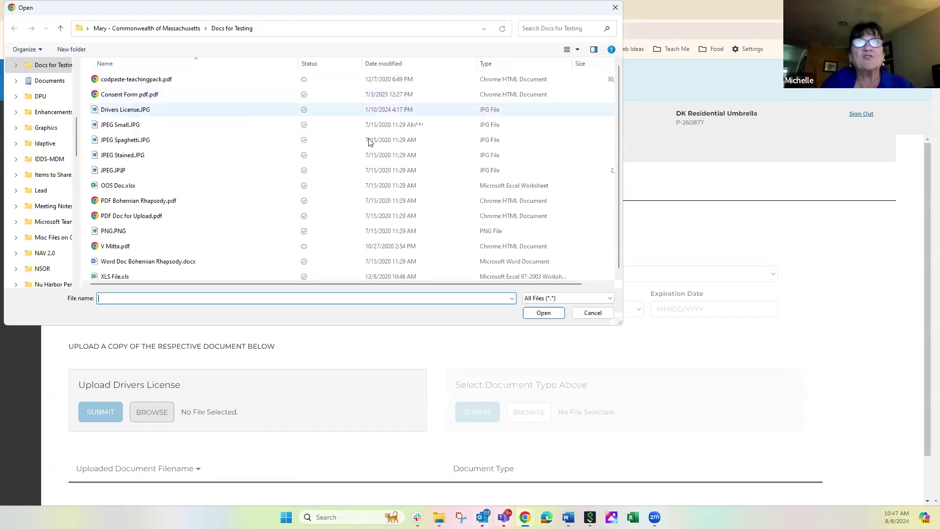
click(543, 312)
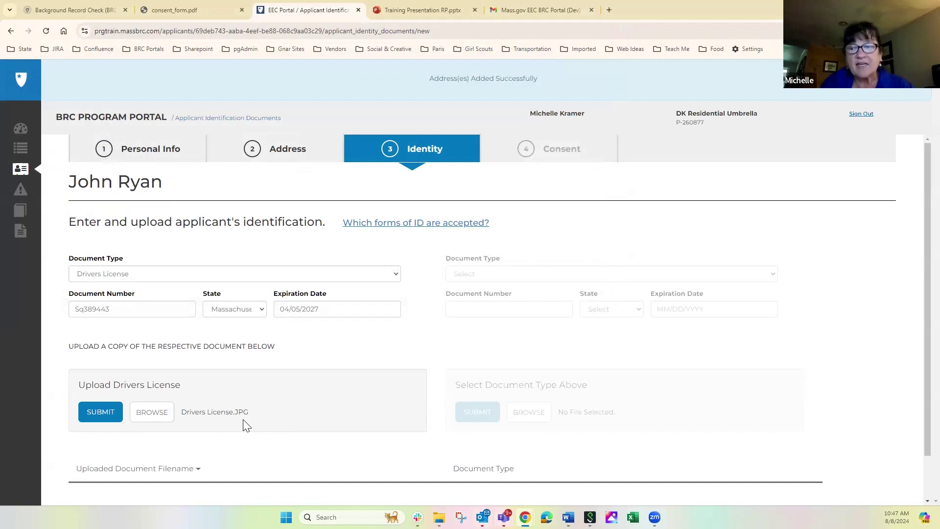
click(93, 409)
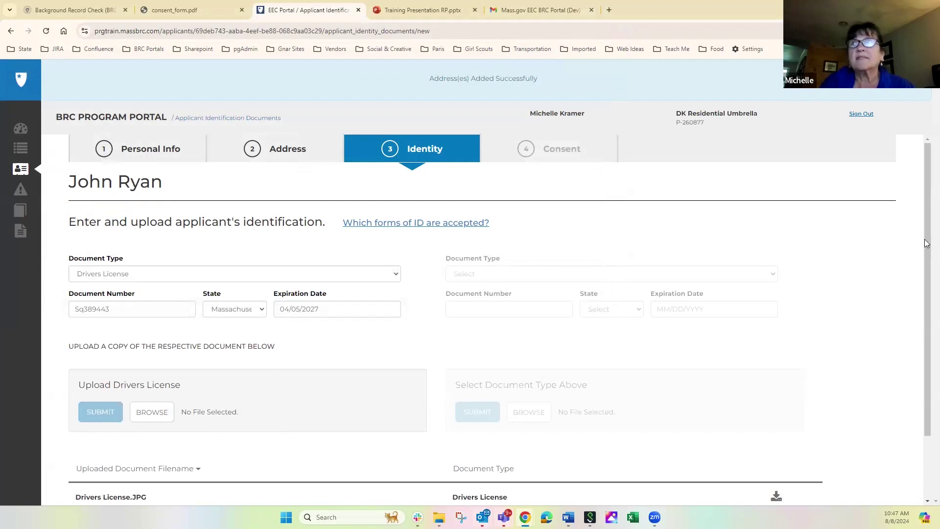
scroll(340, 354, down, 1)
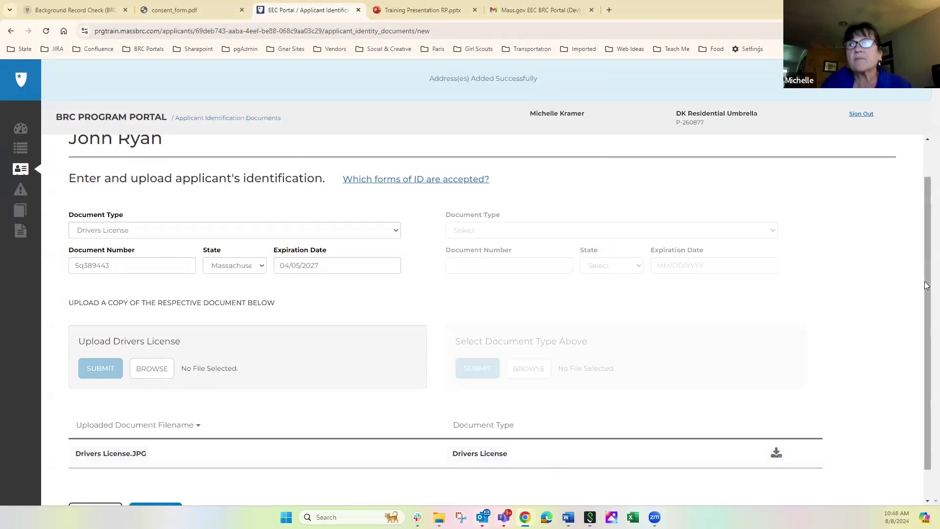
scroll(596, 398, down, 1)
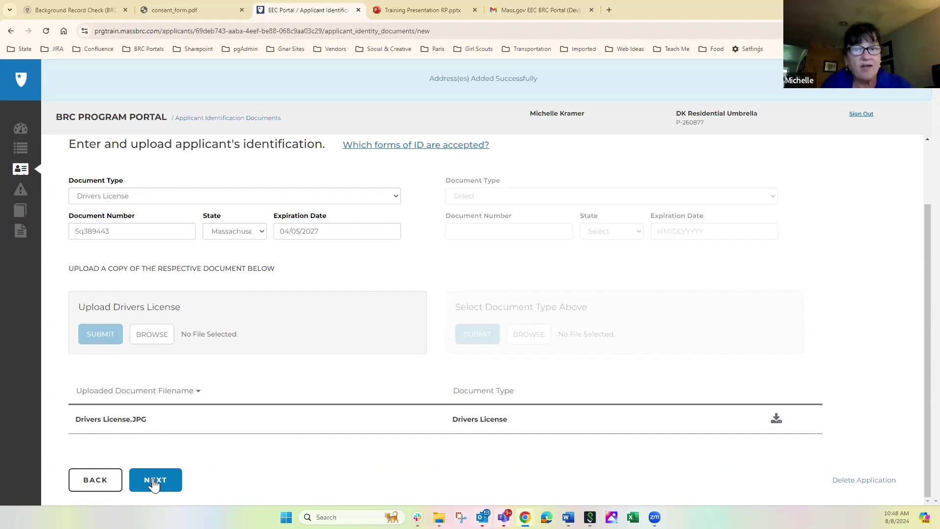
Step: Save the identity details and upload Consent Form pdf.pdf as the applicant's consent form
click(154, 484)
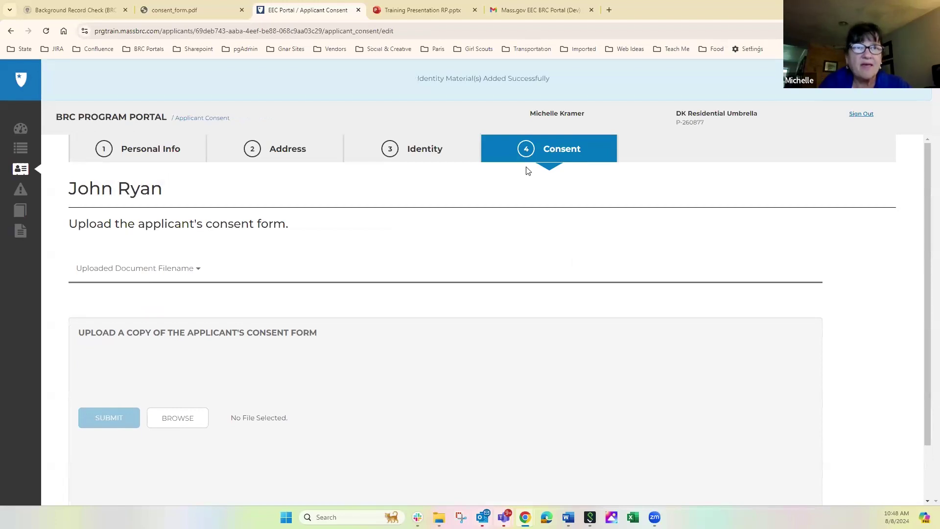
click(179, 420)
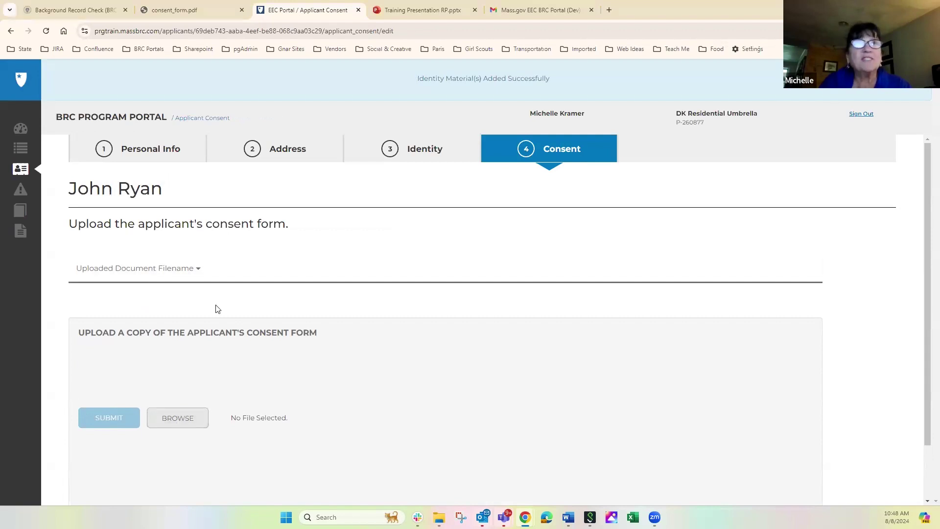
click(117, 96)
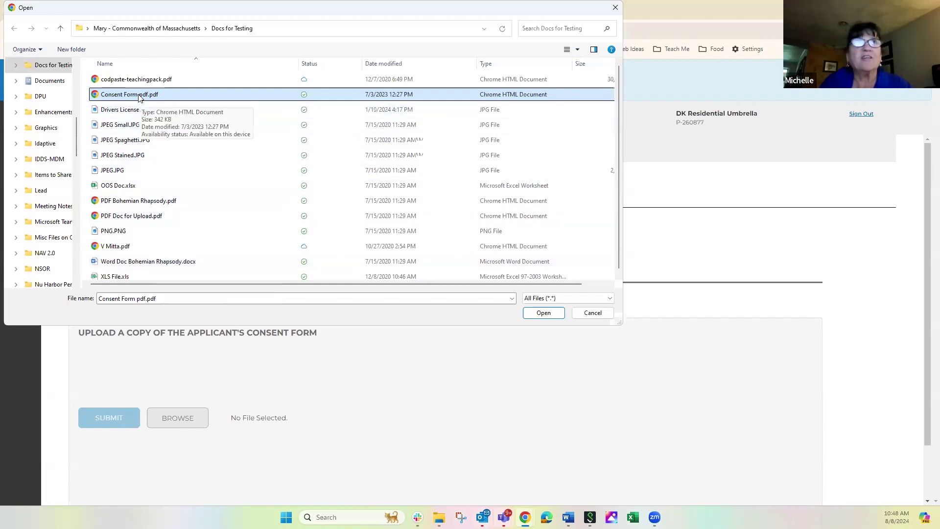
key(F2)
click(544, 312)
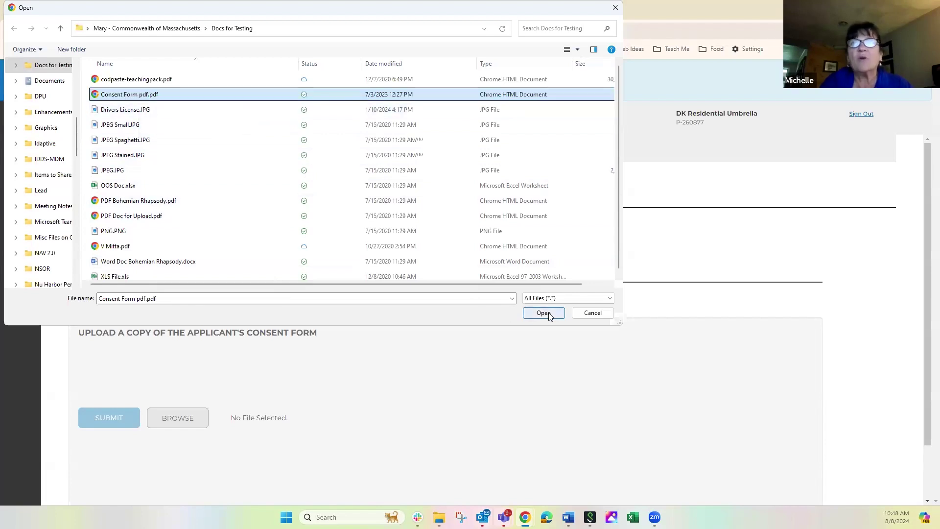
click(543, 313)
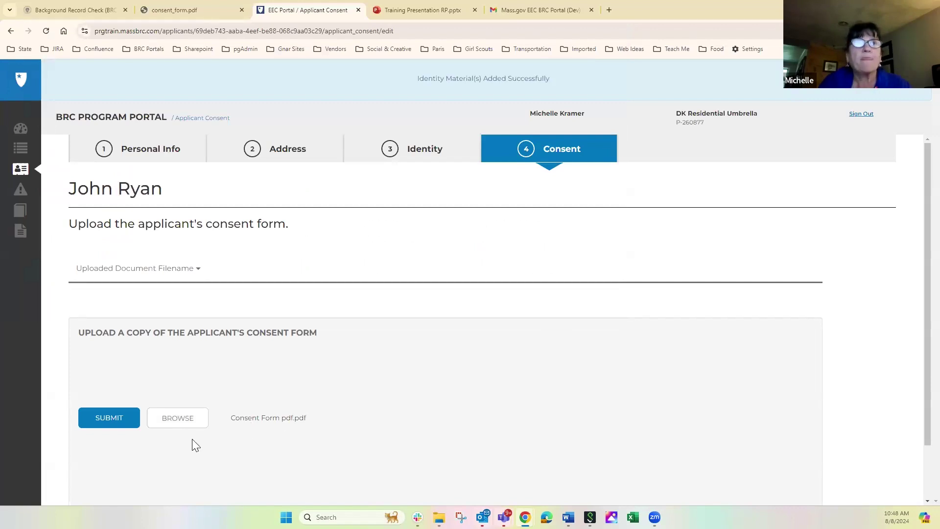
click(103, 417)
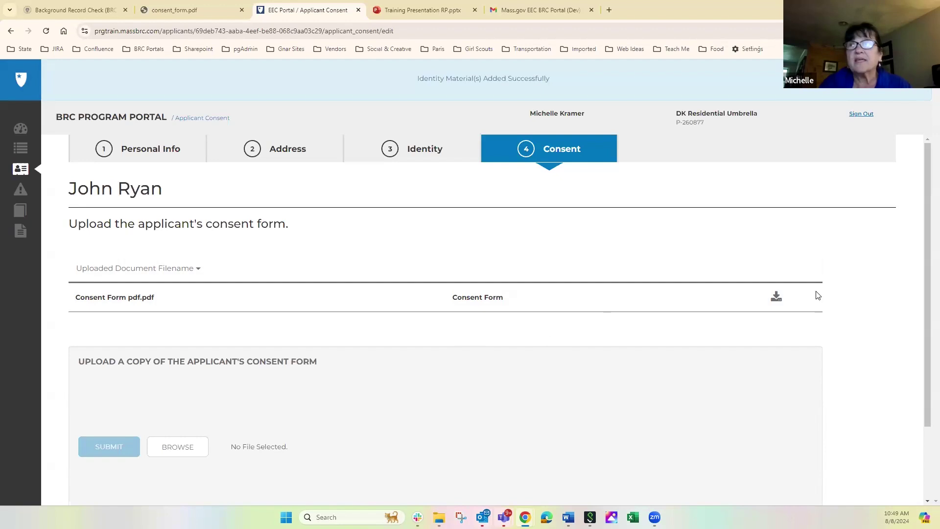
Step: Submit the completed application and confirm the submission
scroll(925, 299, down, 2)
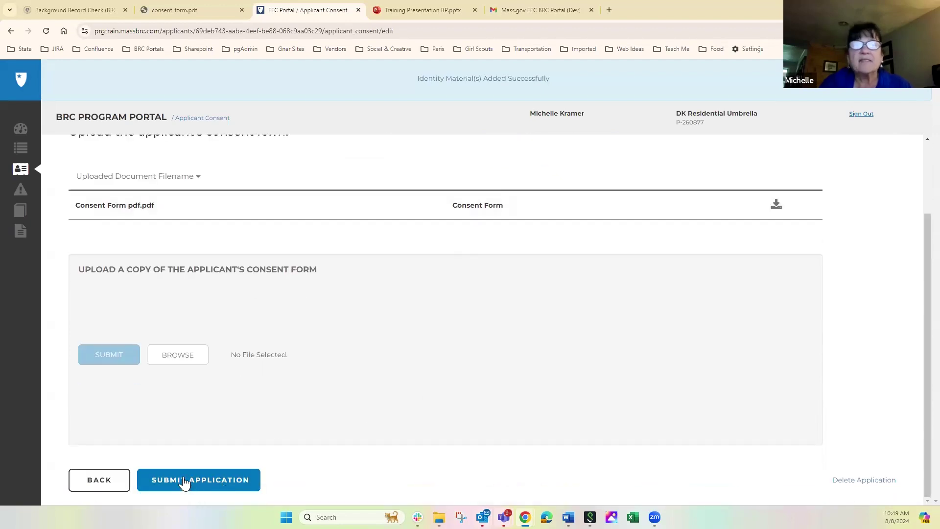
click(183, 480)
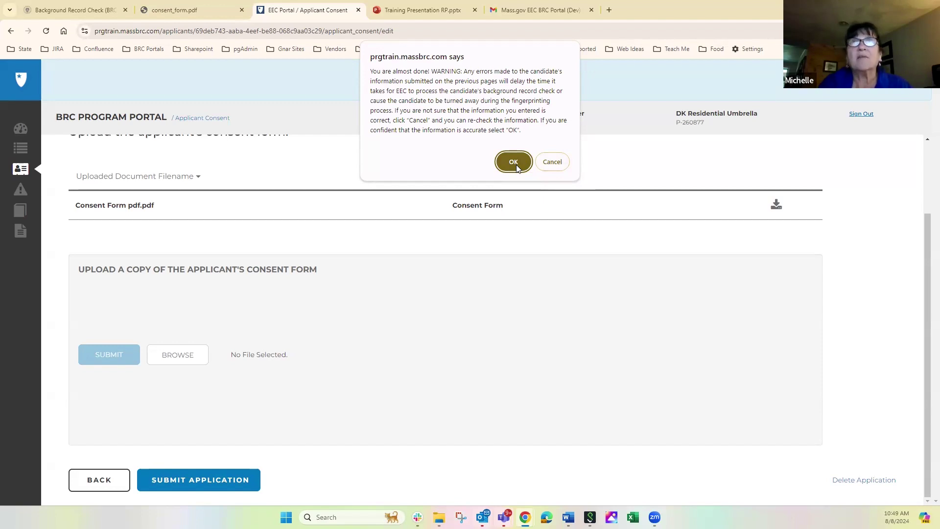
click(518, 169)
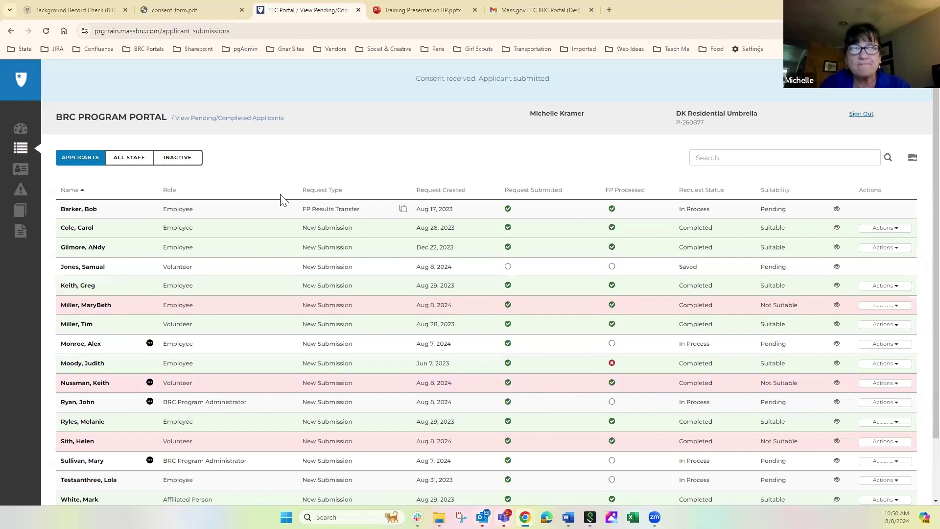
Step: Search the applicant list by the new applicant's full name, check the alias, then reset the list
click(721, 159)
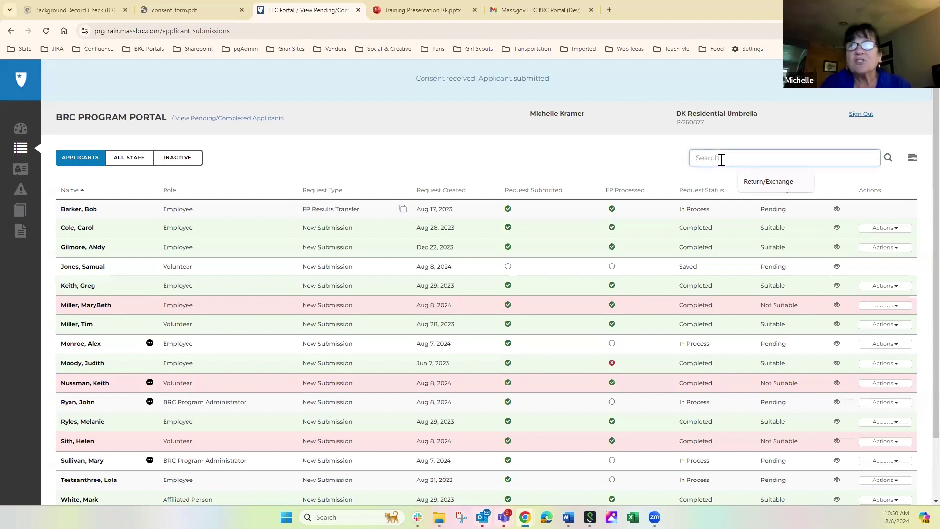
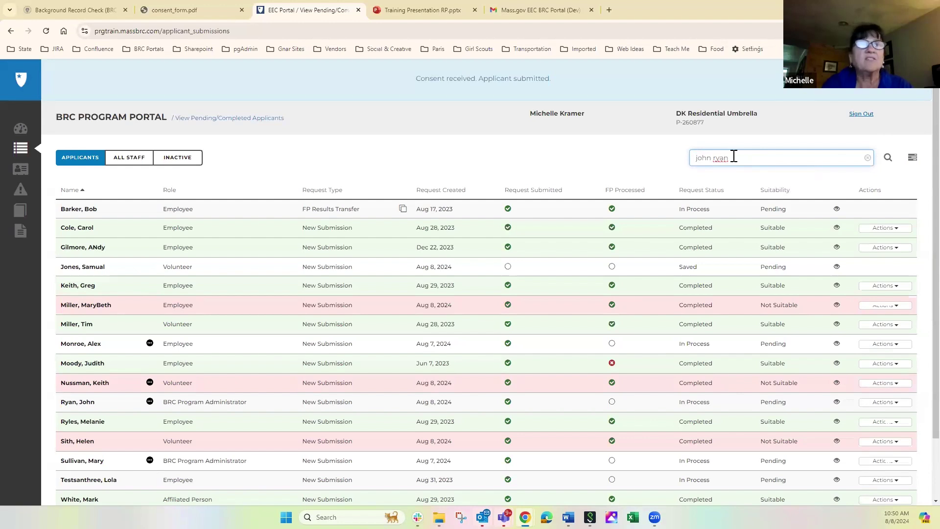
key(Return)
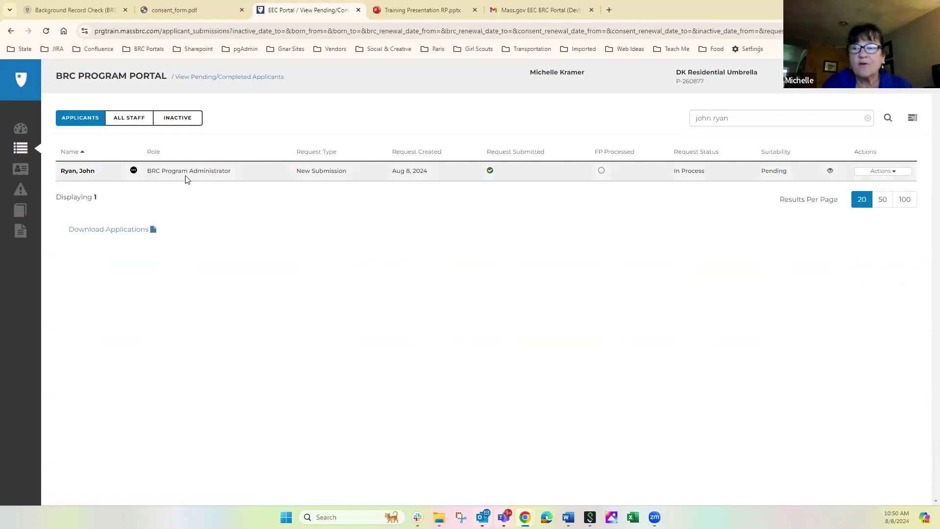
mouse_move(132, 172)
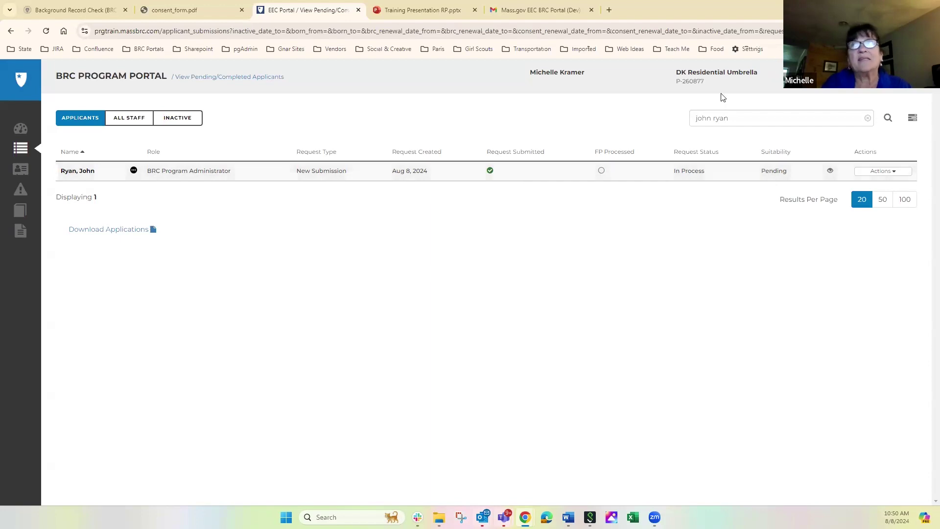
click(869, 119)
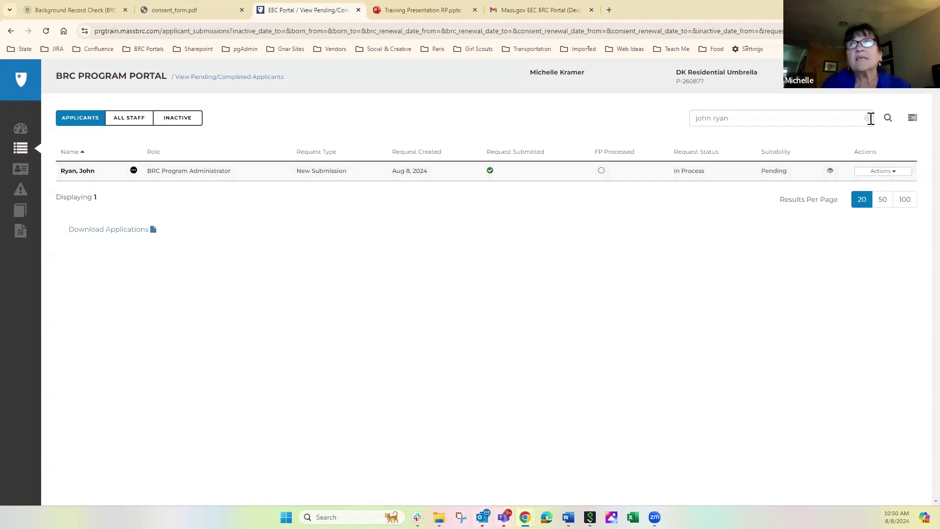
click(888, 119)
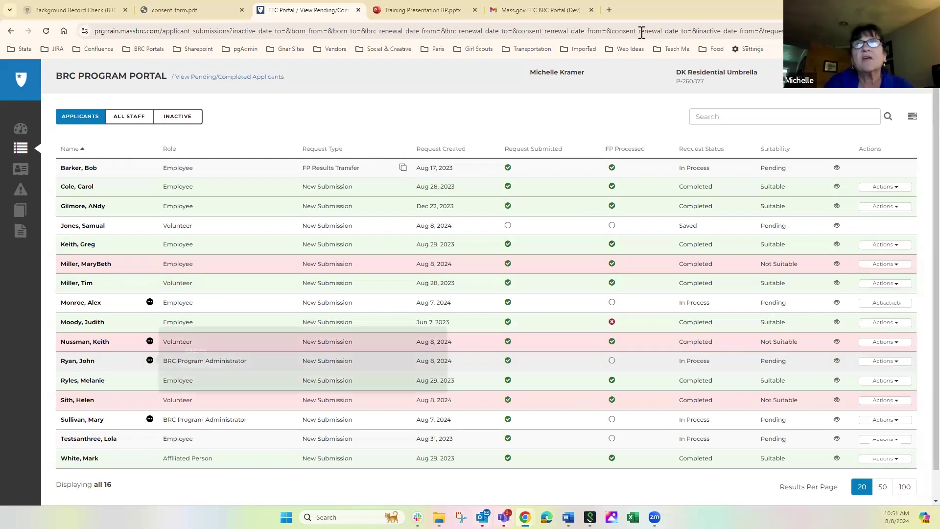
Step: Search the applicants by the applicant's alias name, then clear the search
click(724, 119)
text(andrew ryan)
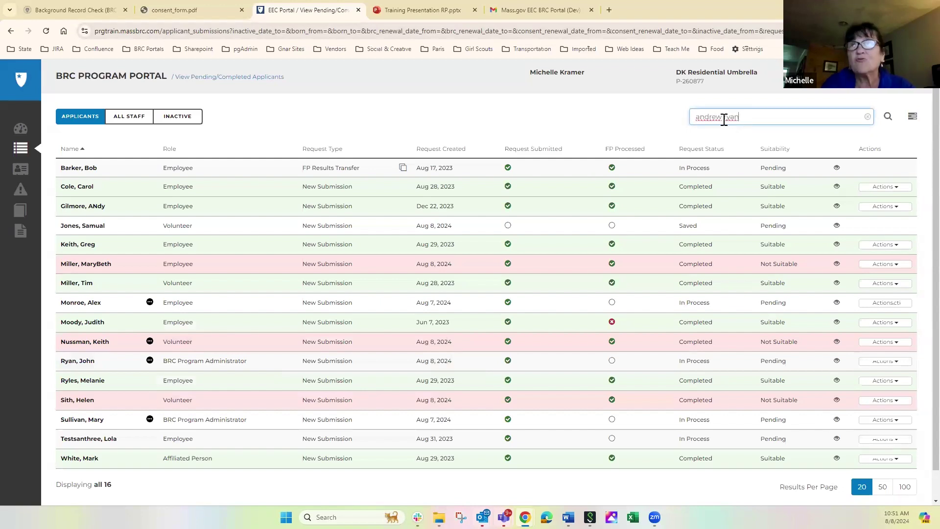
key(Return)
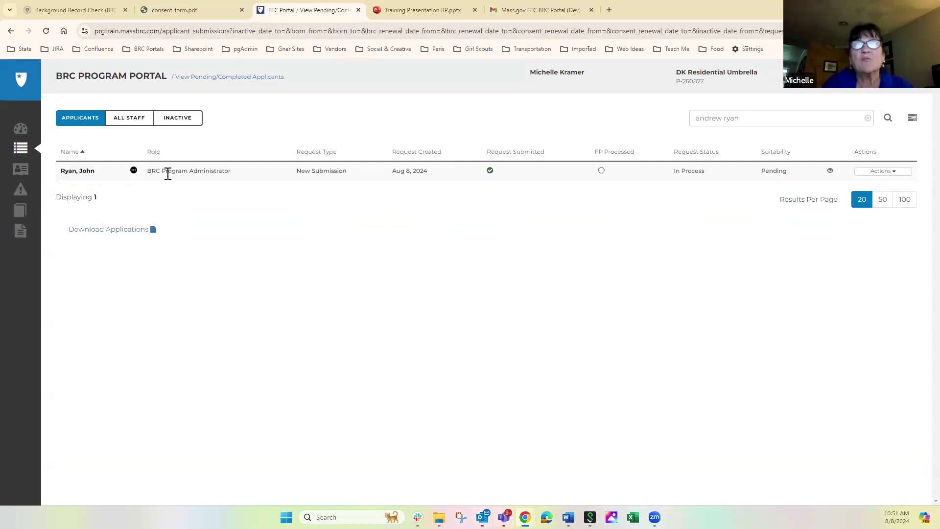
click(867, 117)
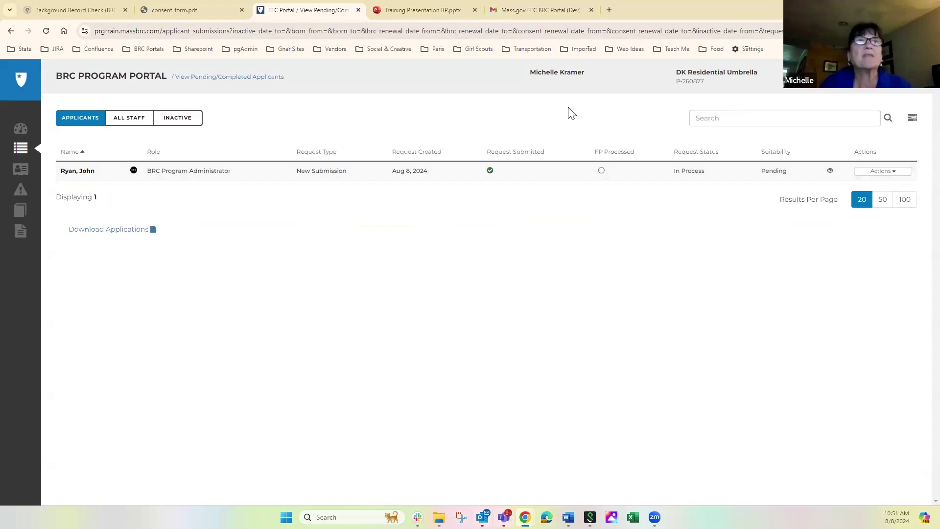
Step: Review the 10 applicants awaiting employment confirmation, then return to the Dashboard alerts
click(21, 131)
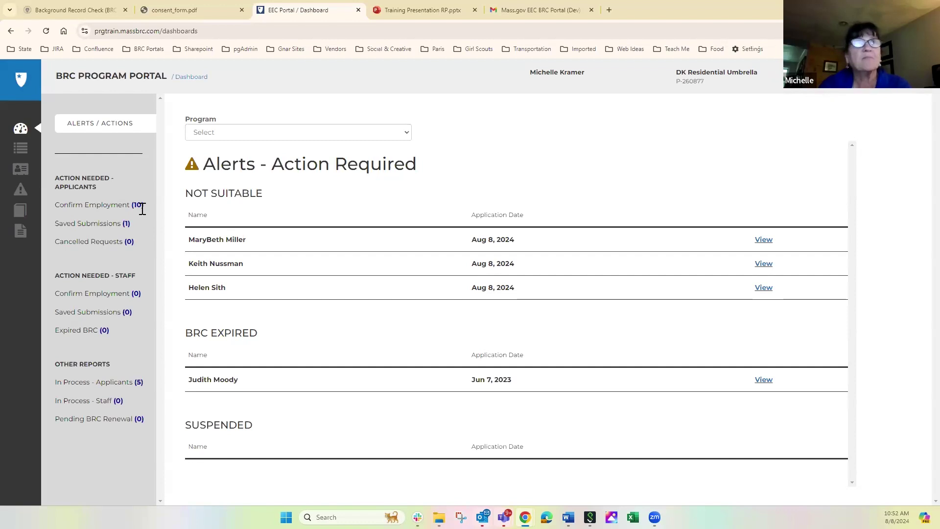
click(110, 208)
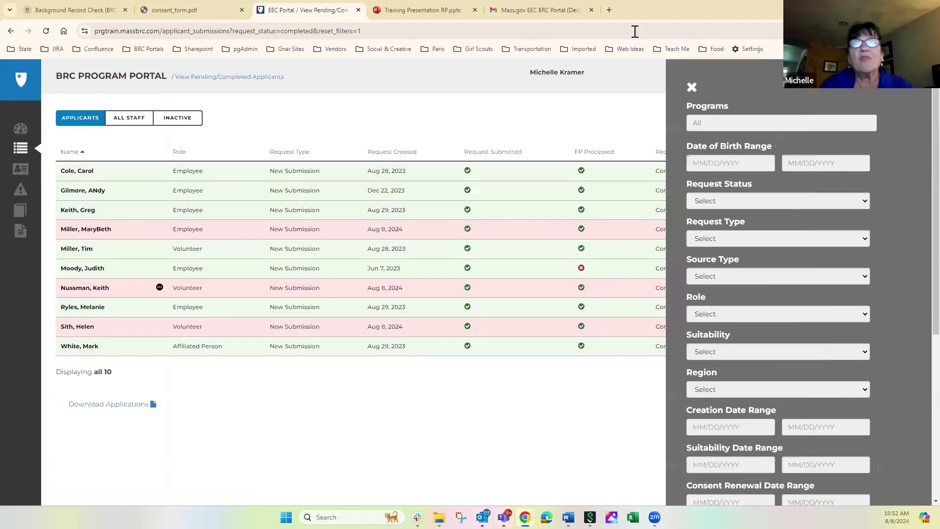
click(691, 88)
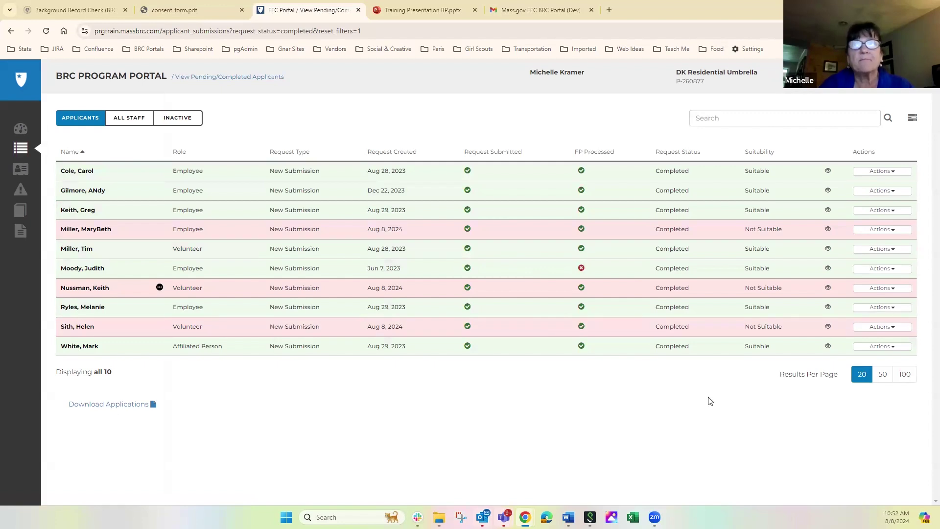
click(24, 132)
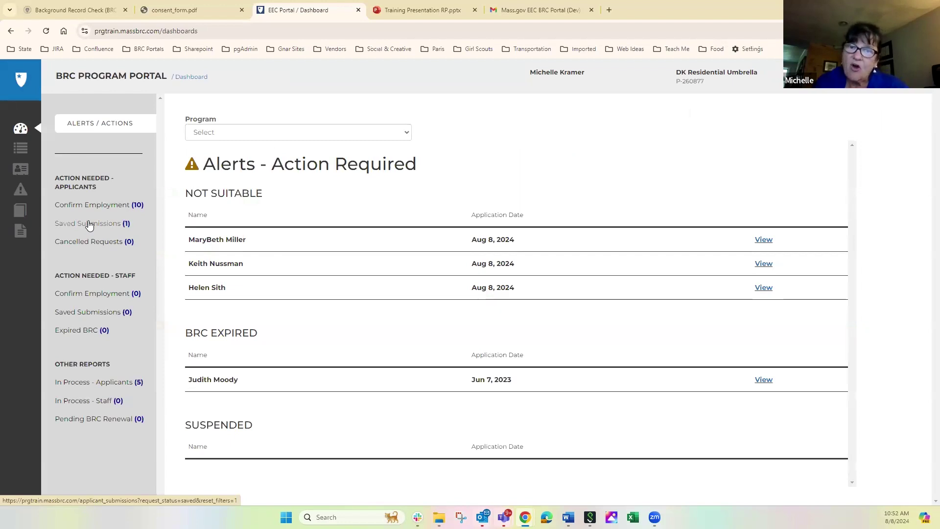
click(89, 224)
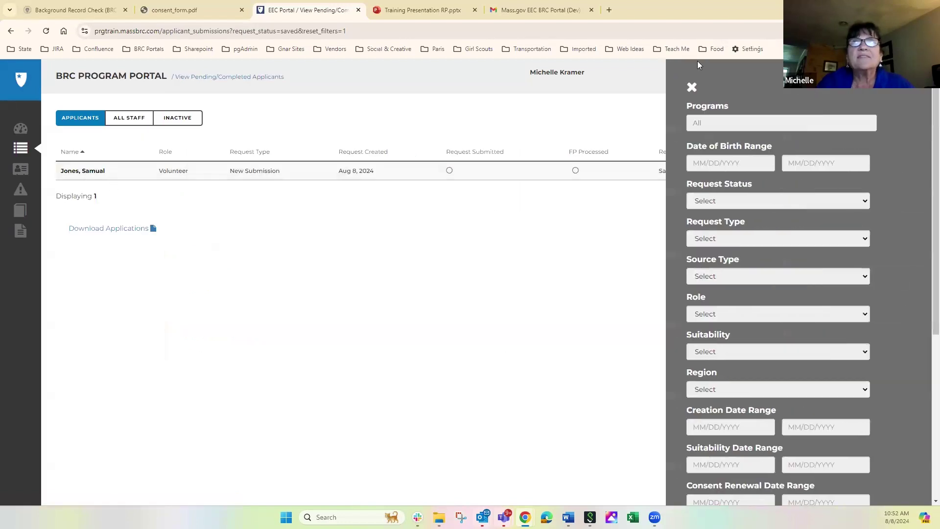
click(691, 88)
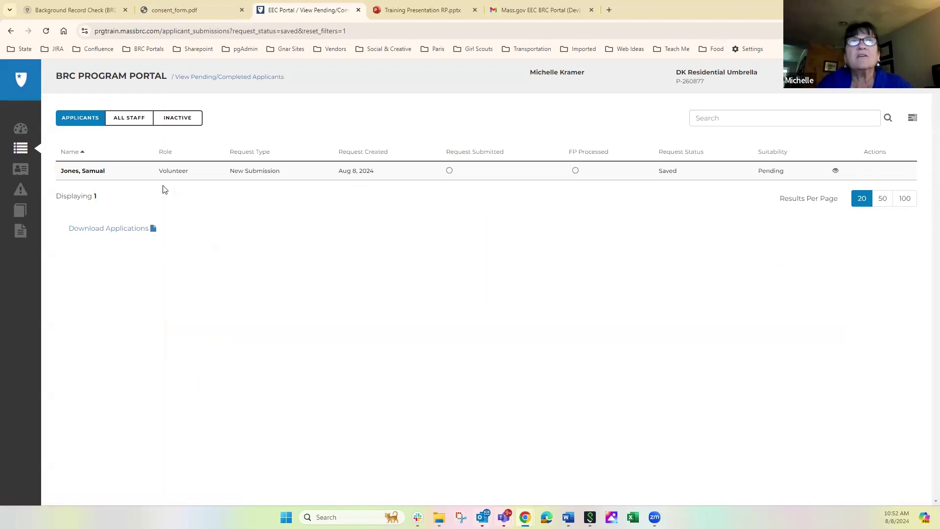
click(84, 170)
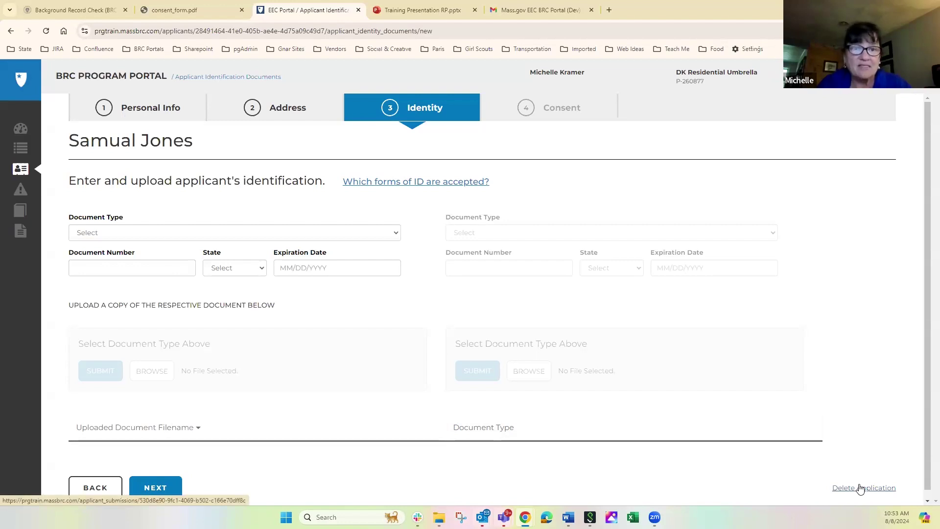
click(20, 130)
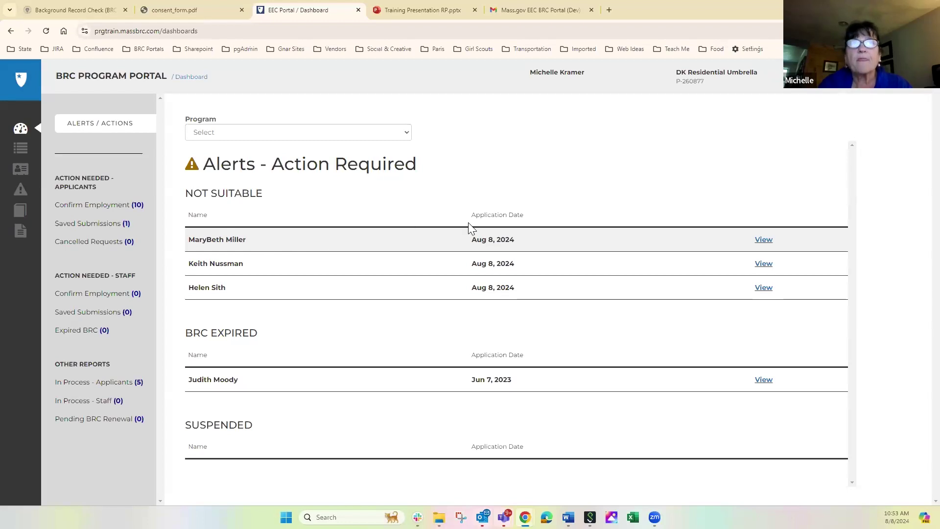
Step: Open the first Not Suitable applicant's Application Details from the dashboard alerts
click(766, 241)
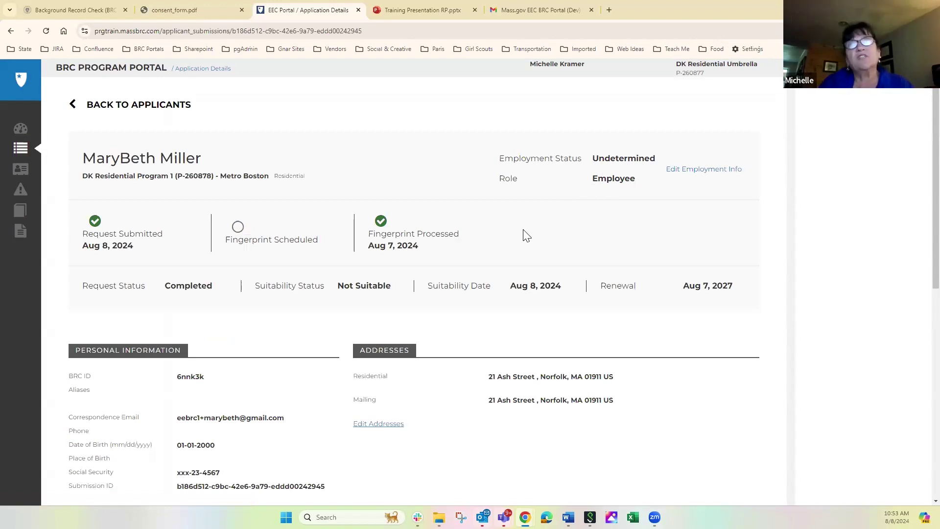
Step: Change the Not Suitable applicant's employment status to Not Hired, save, and return to the dashboard
click(705, 172)
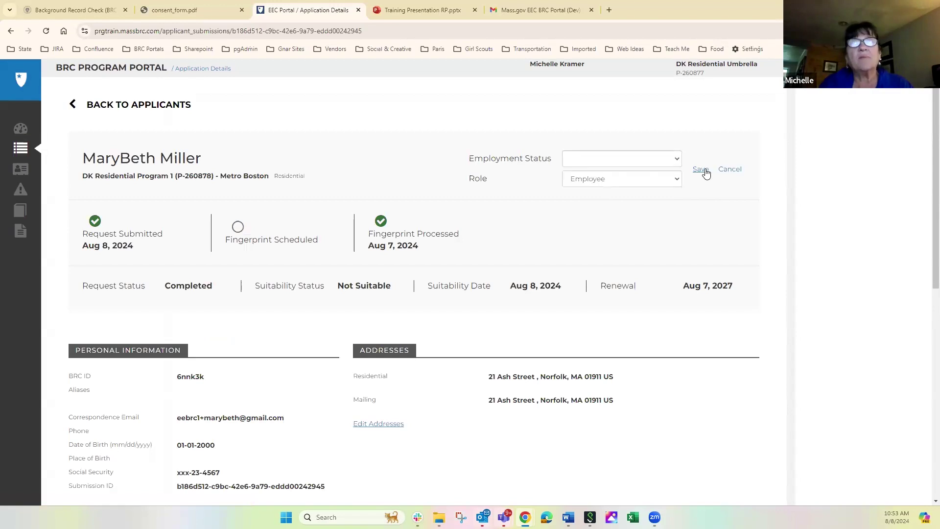
click(639, 160)
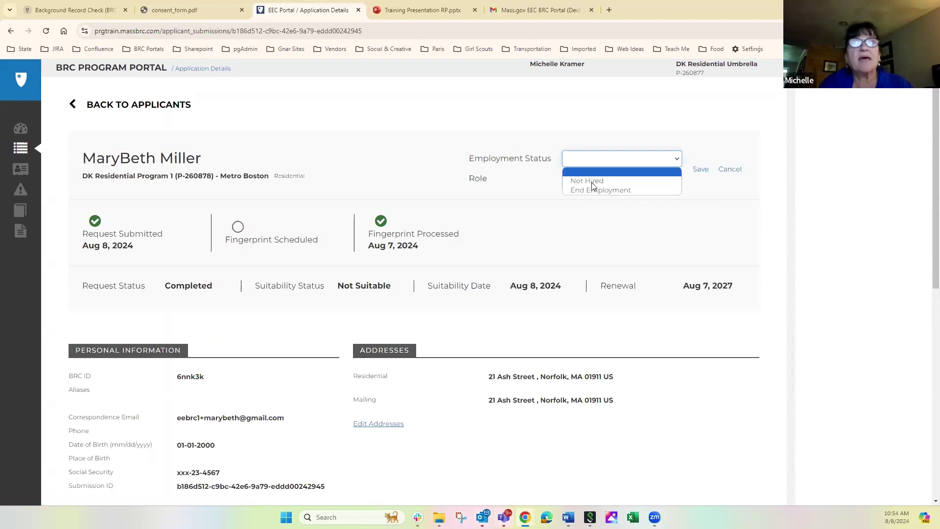
click(593, 182)
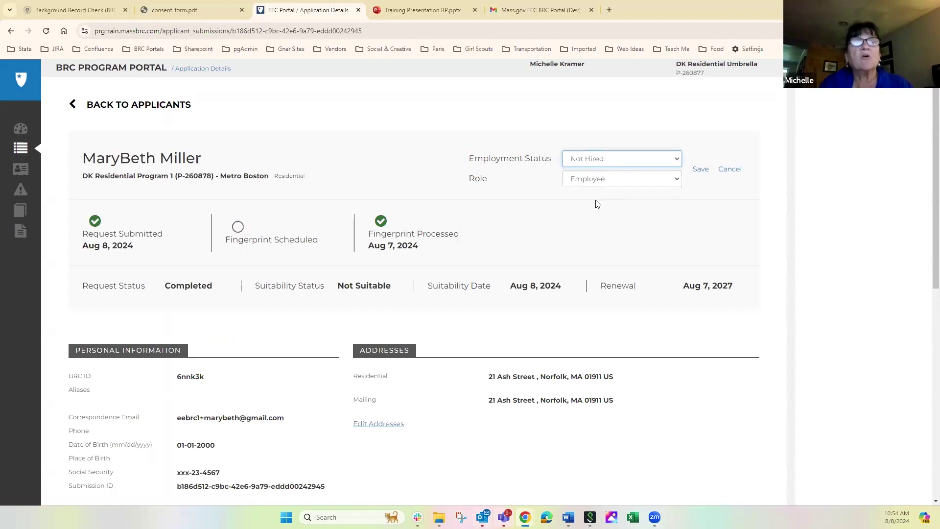
click(698, 171)
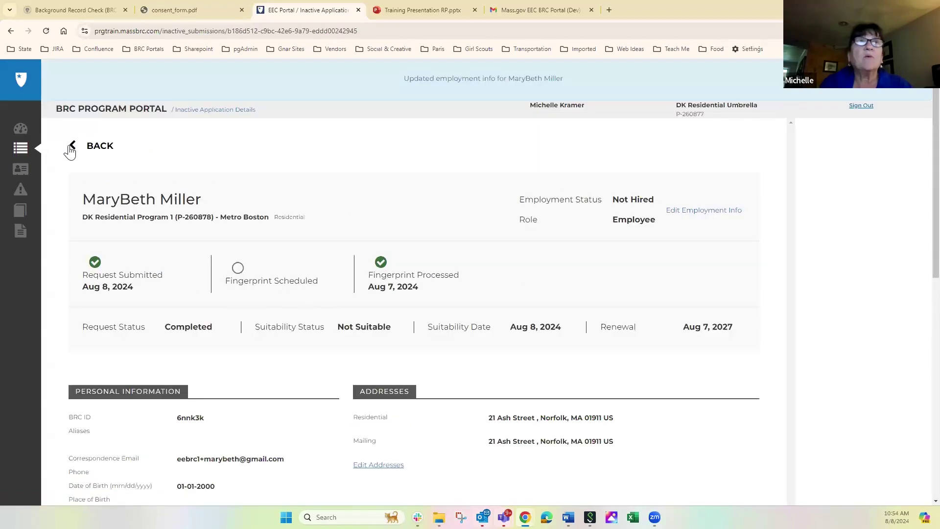
click(21, 133)
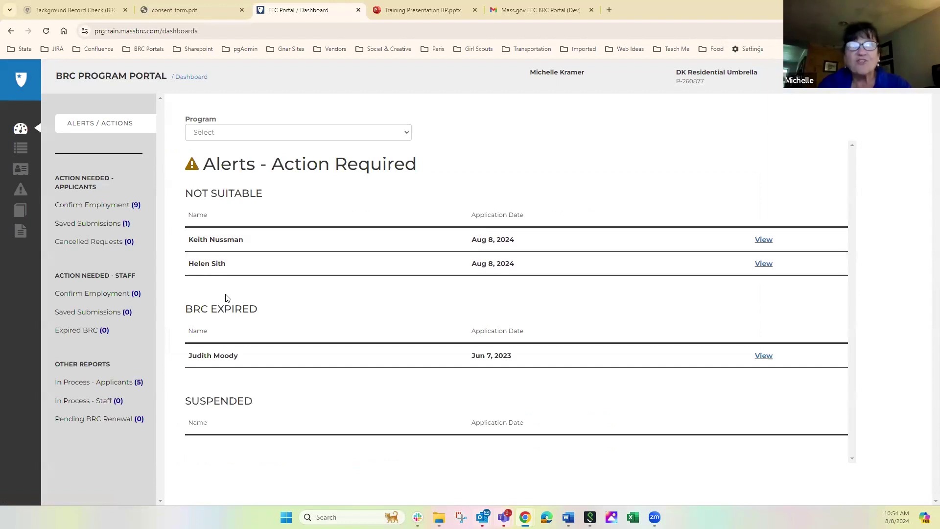
Step: Open the second applicant's Application Details from the full applicant list
click(22, 152)
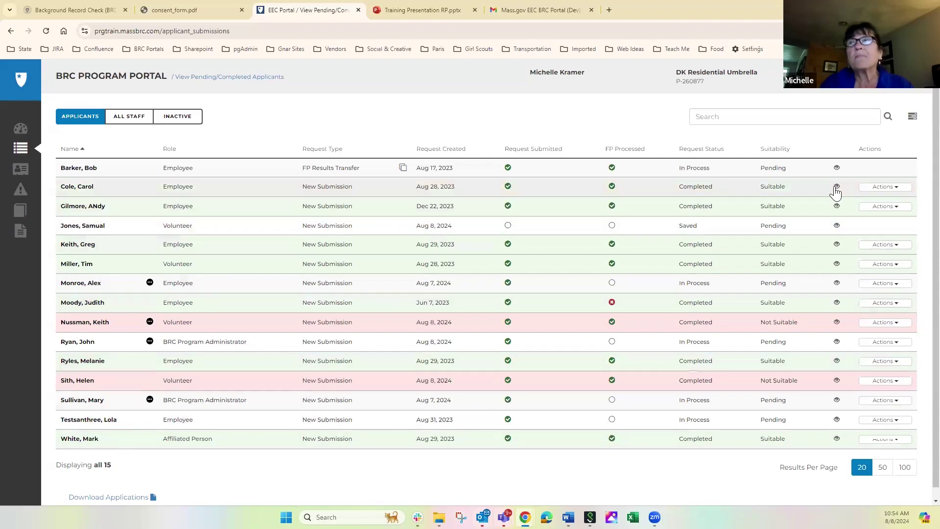
click(91, 189)
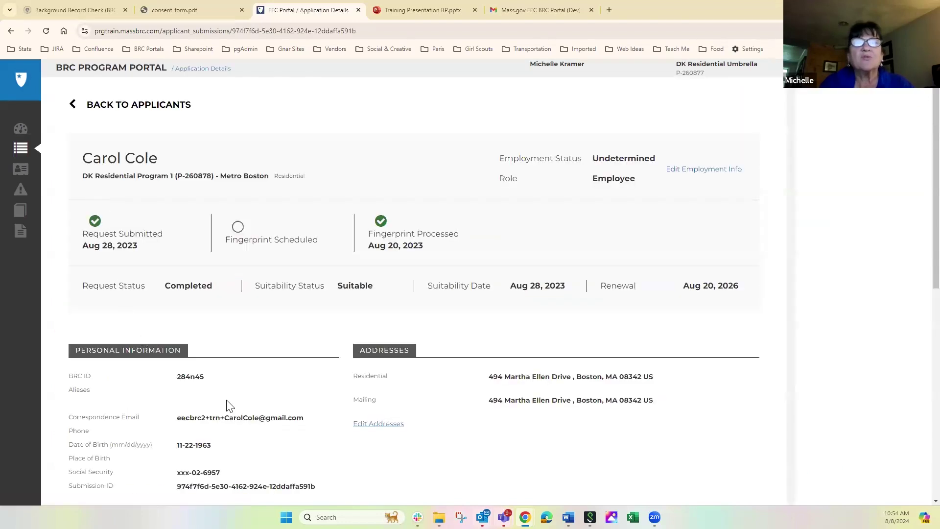
scroll(917, 298, down, 5)
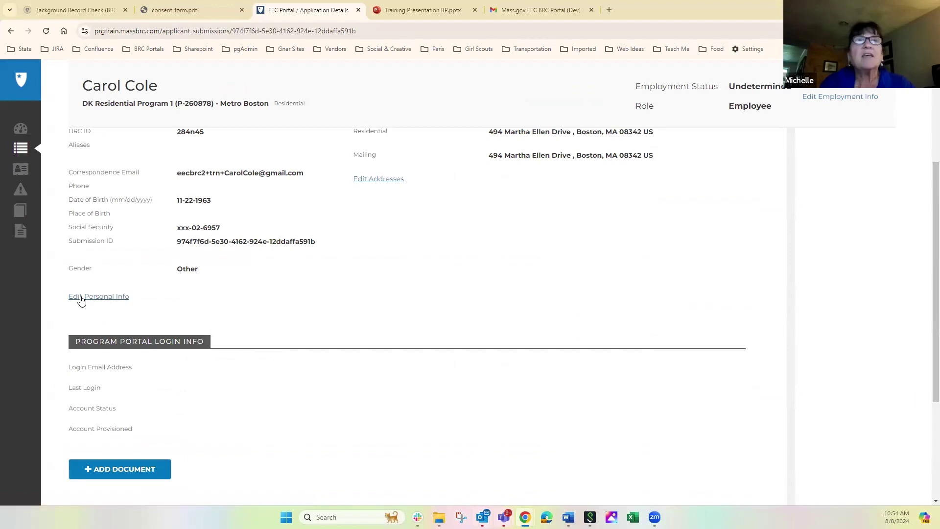
Step: Replace the applicant's correspondence email with the new address and submit the personal info changes
click(81, 300)
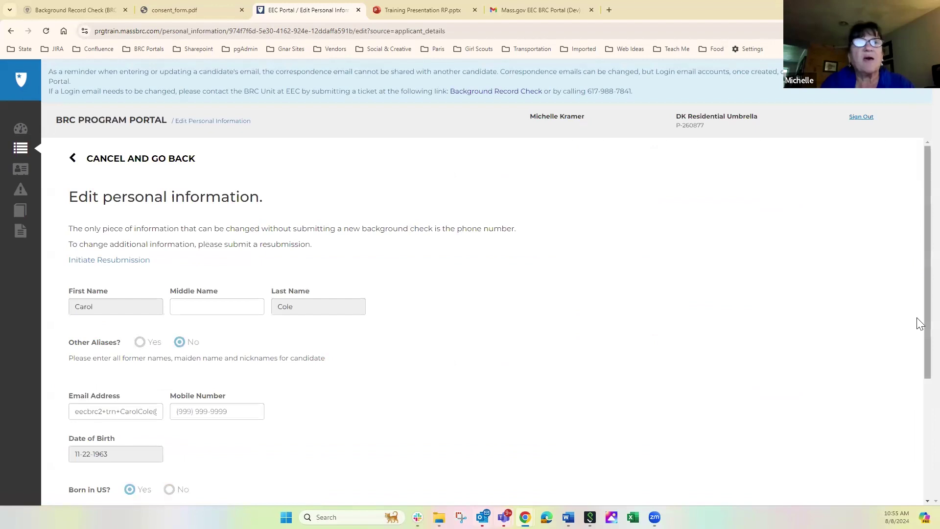
scroll(917, 318, down, 4)
drag(74, 223, 223, 217)
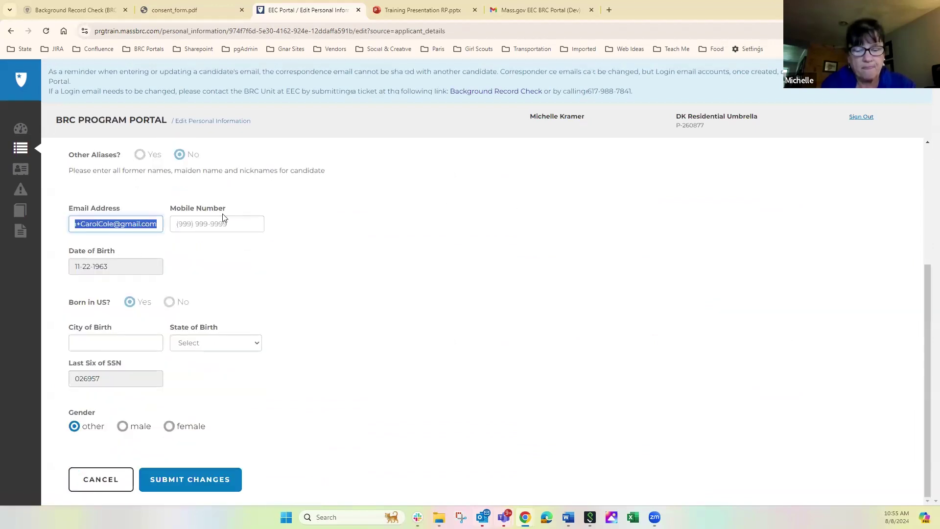
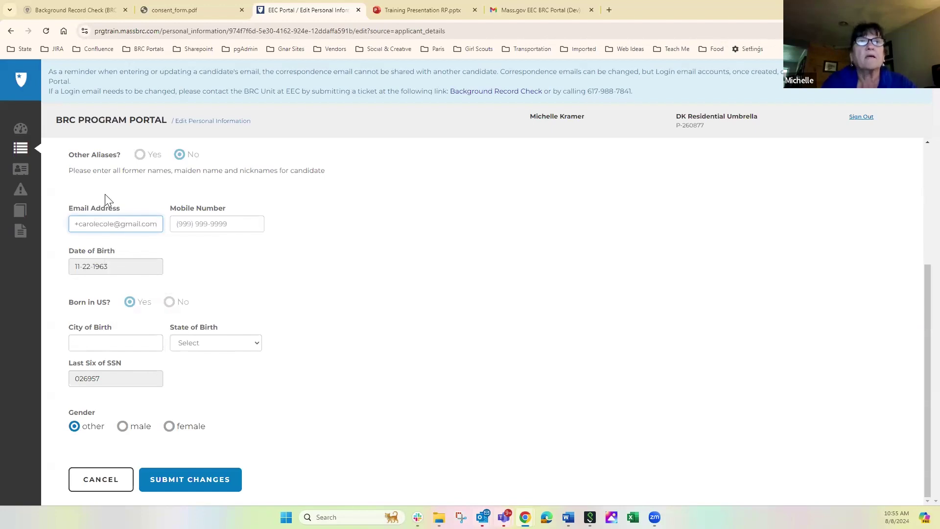
click(197, 482)
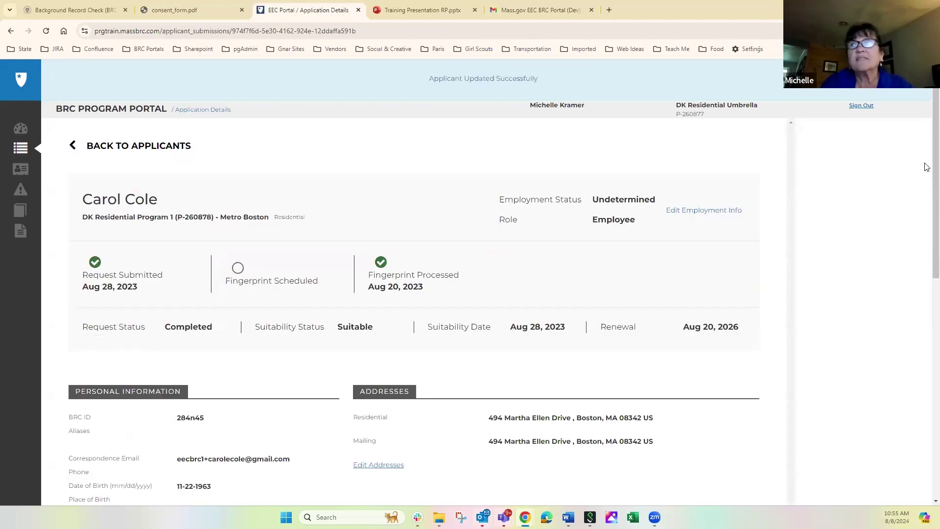
Step: Set the applicant's role to BRC Program Administrator and employment status to Hired, then save
scroll(924, 186, down, 2)
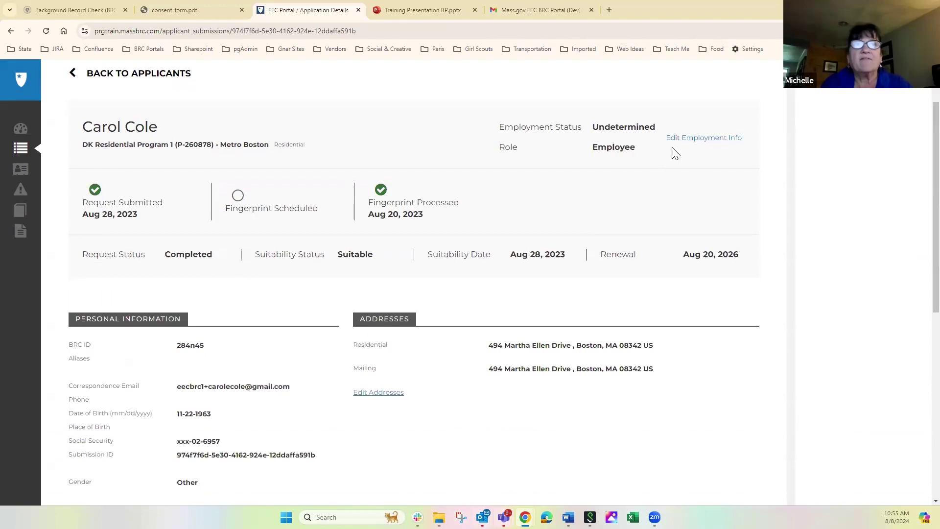
click(684, 139)
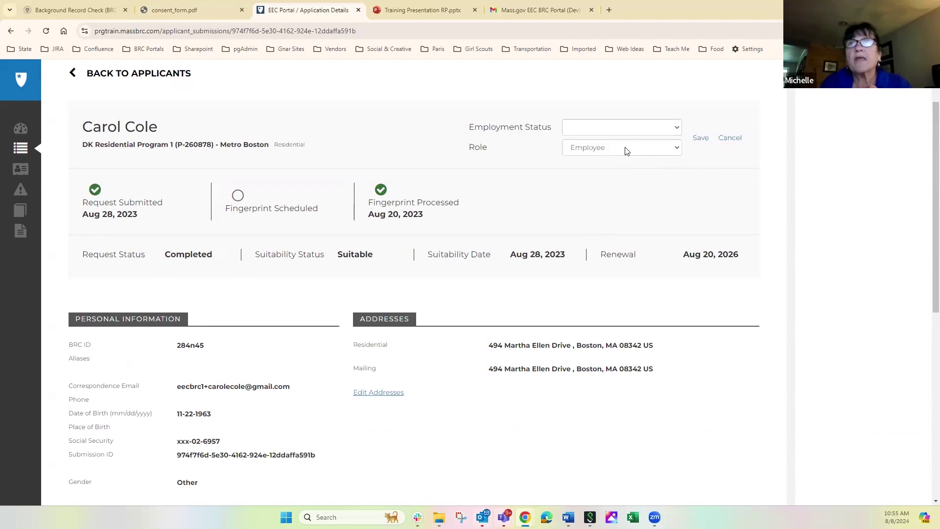
click(624, 148)
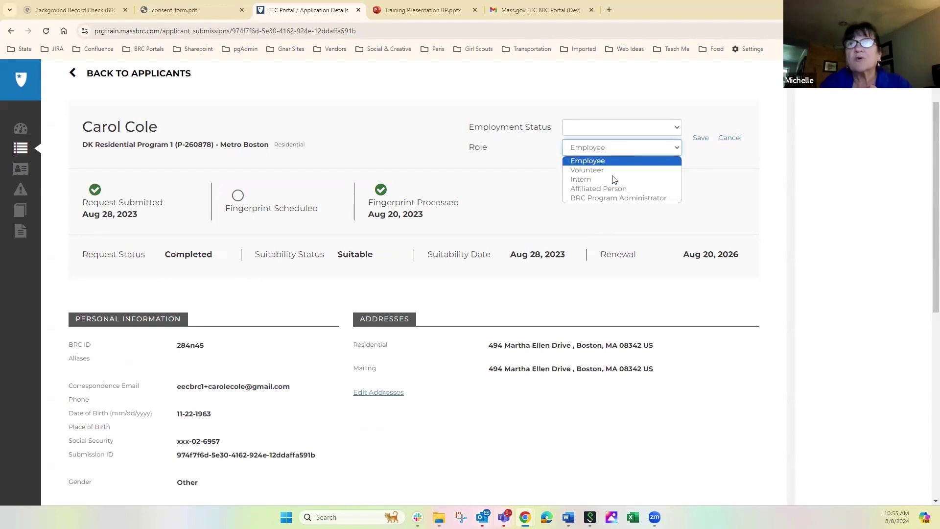
click(626, 198)
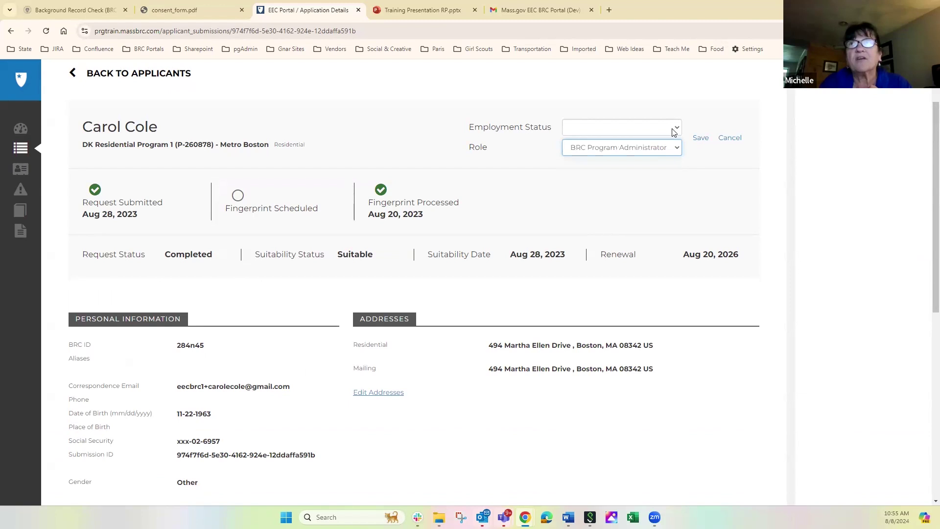
click(678, 130)
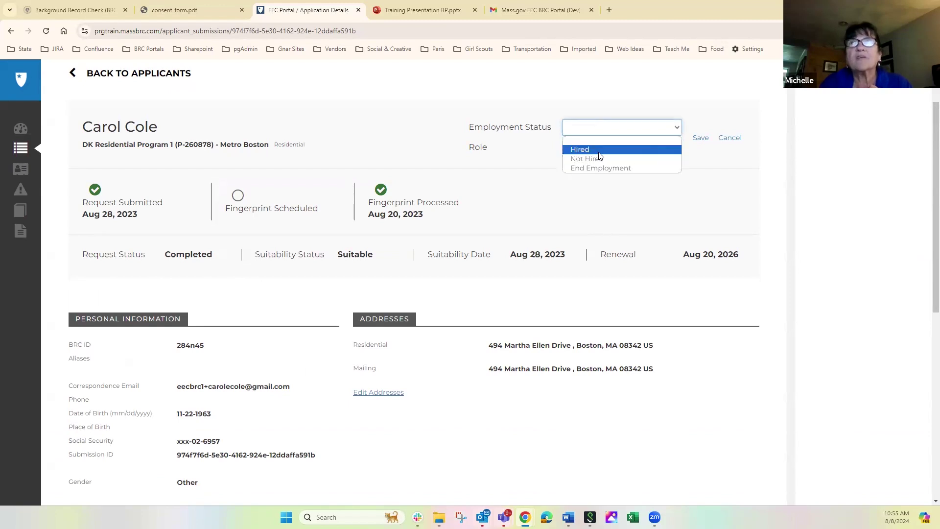
click(638, 148)
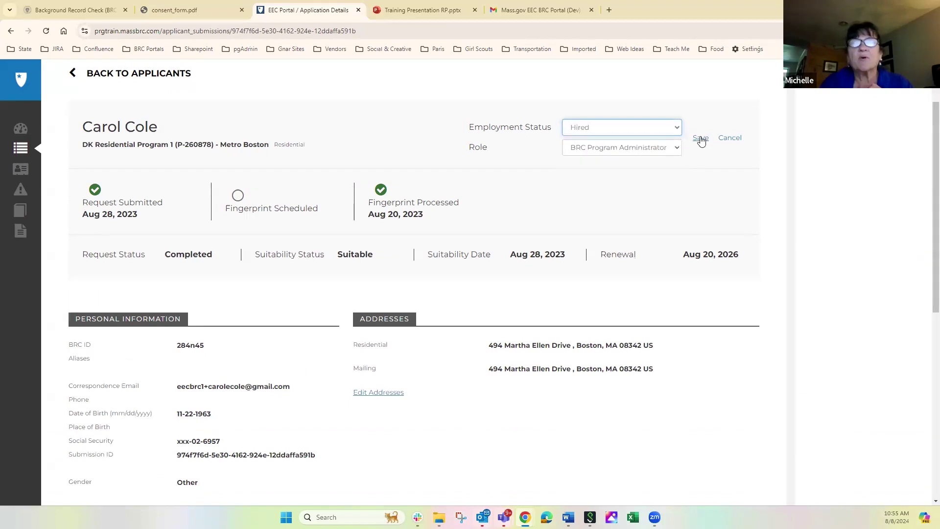
click(701, 140)
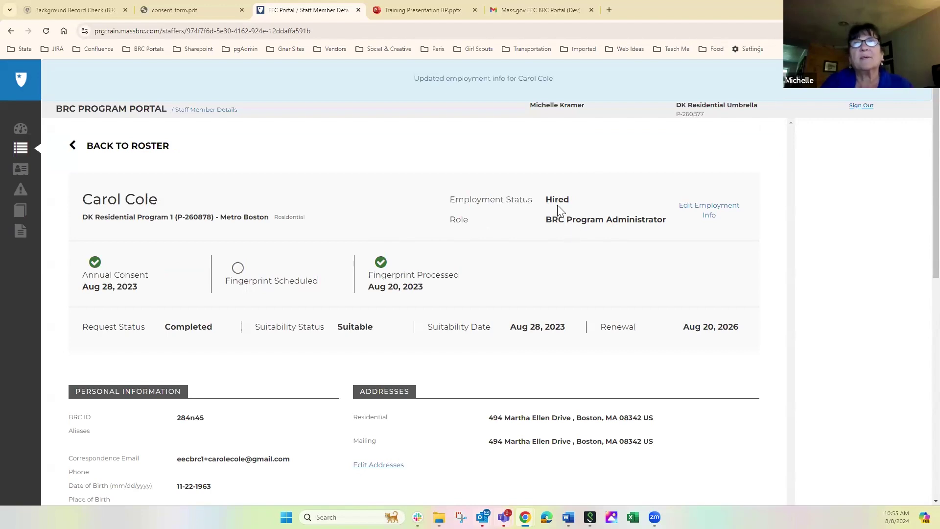
Step: In the Gmail inbox, open the 'Invitation to use the EEC BRC Program Portal' email
click(515, 10)
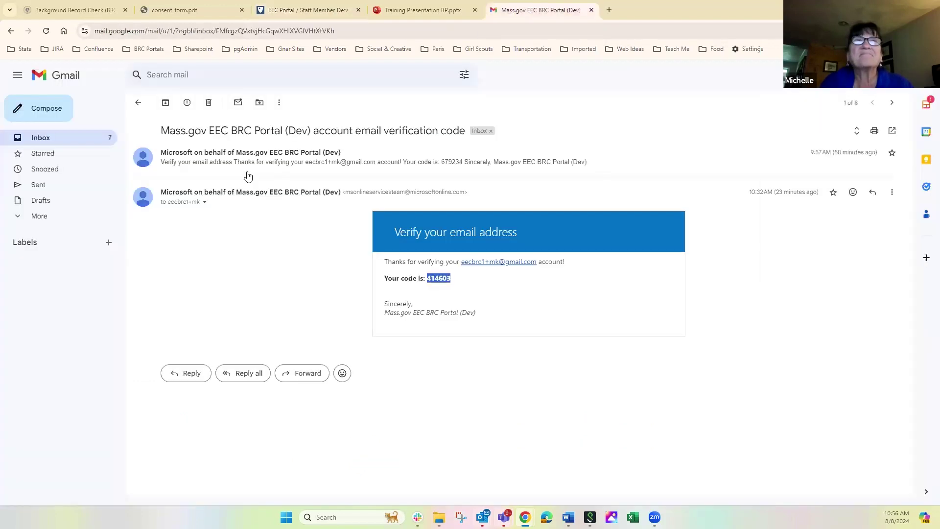
click(56, 137)
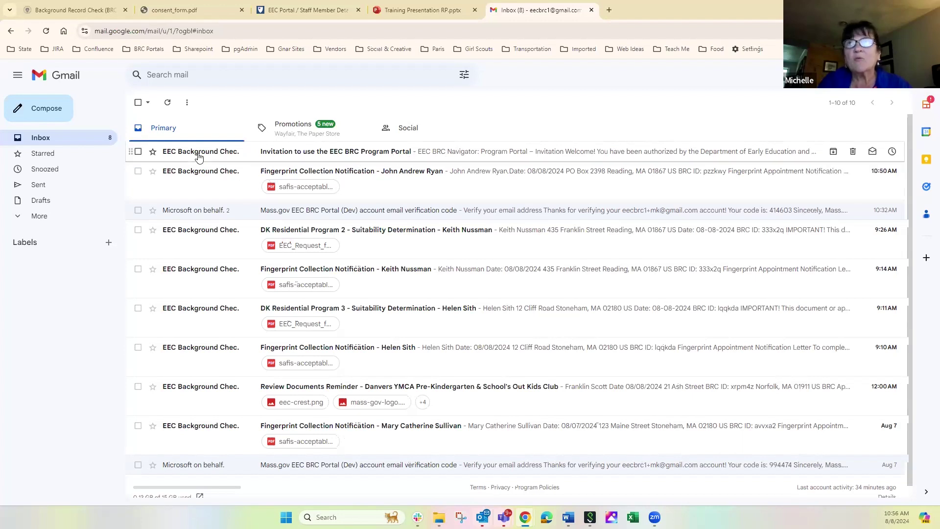
mouse_move(198, 156)
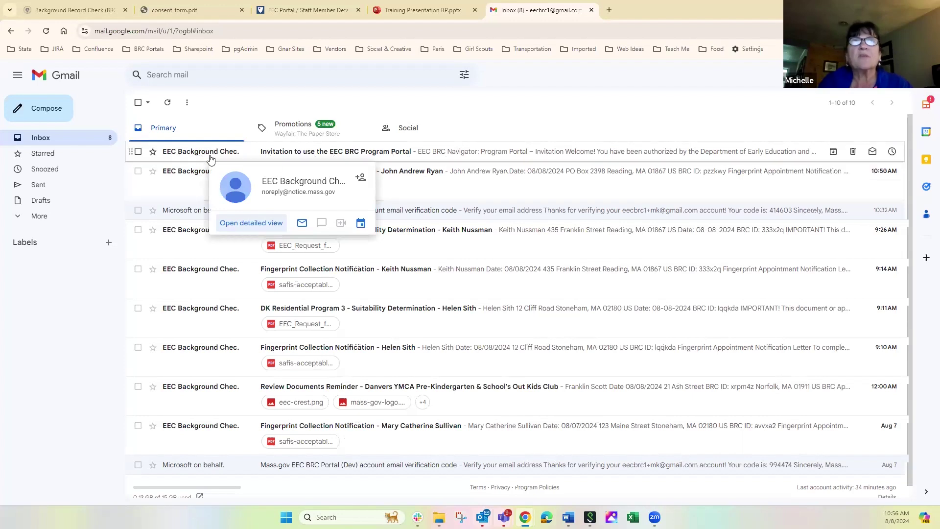
click(289, 151)
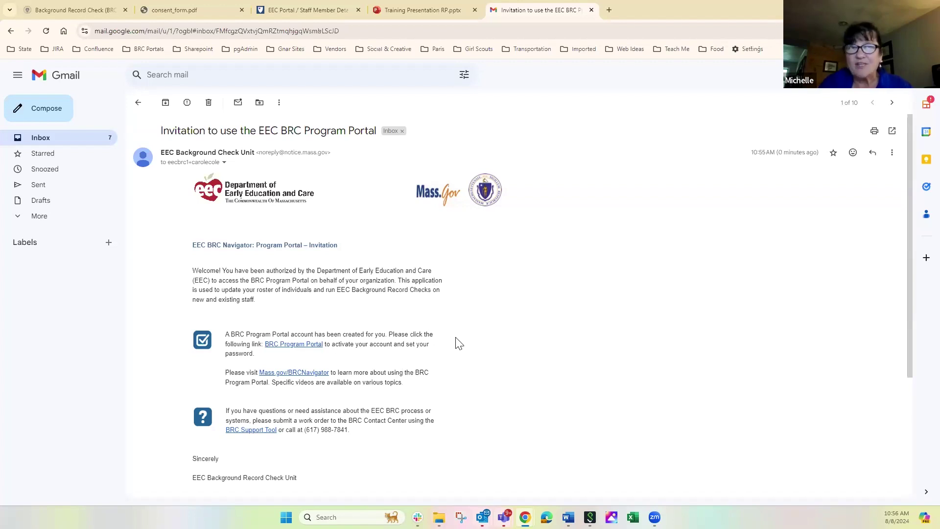
Step: From the invitation link, create the account with a confirmed new password and request an emailed verification code
click(298, 346)
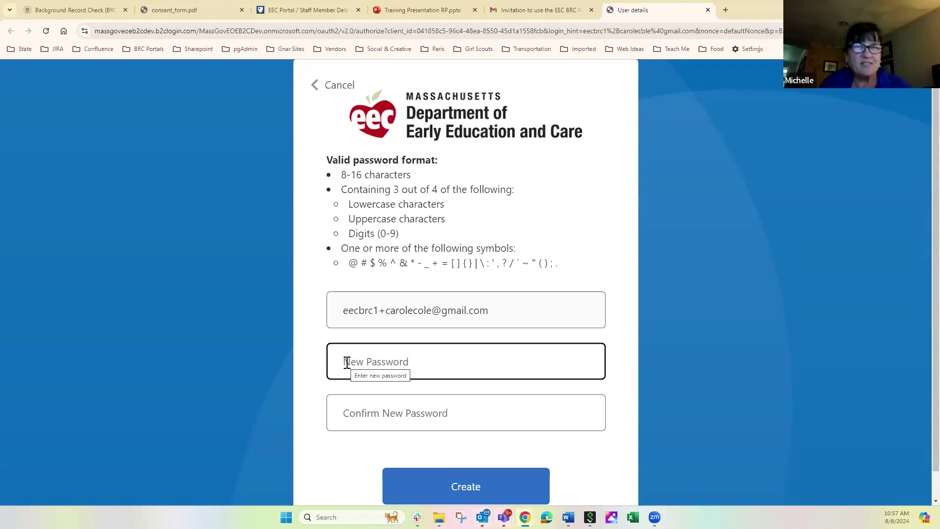
text(••••••••••)
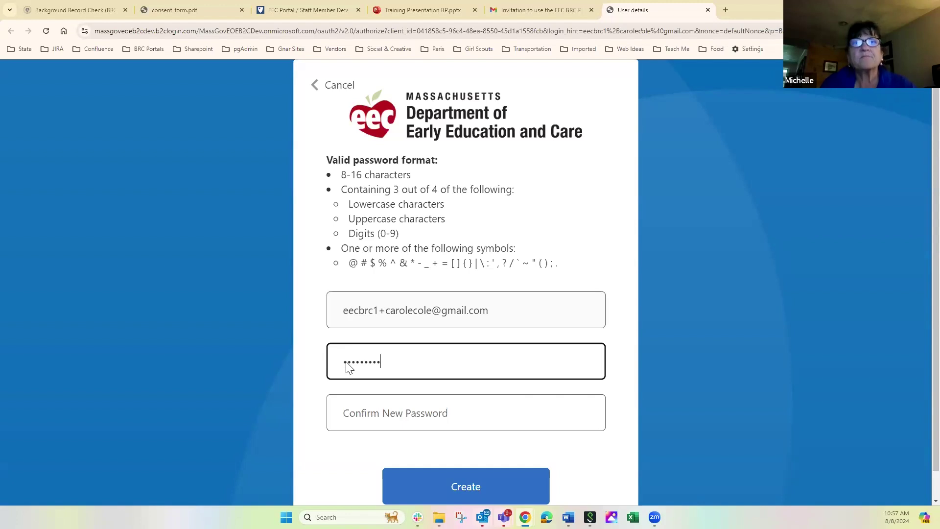
click(368, 415)
text(•••••••••)
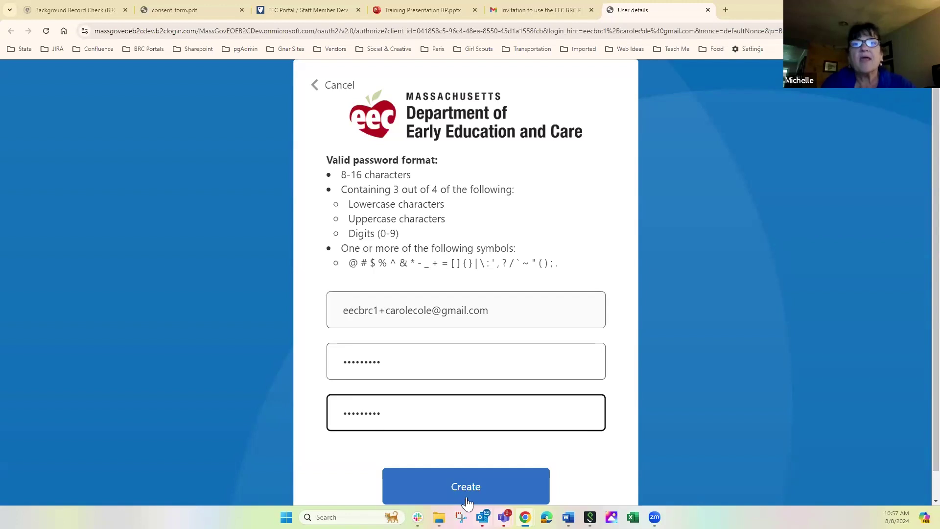
click(464, 486)
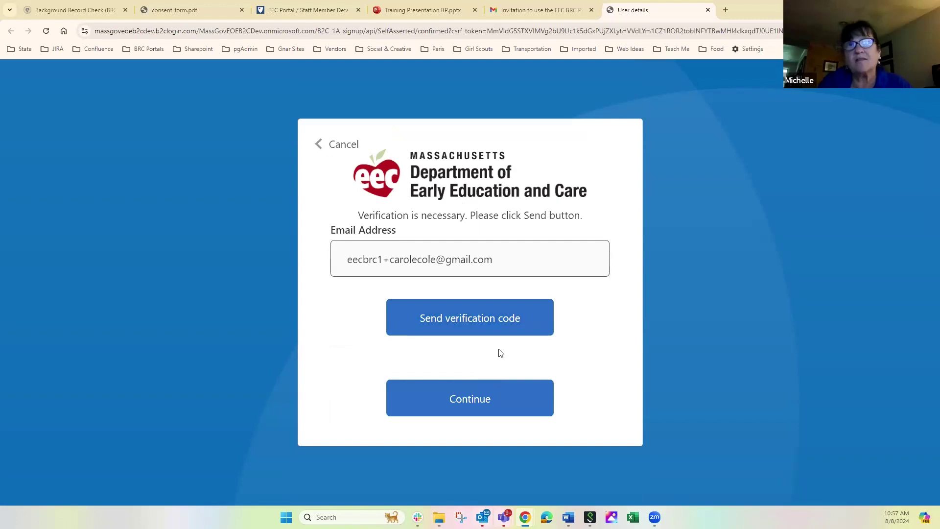
click(463, 318)
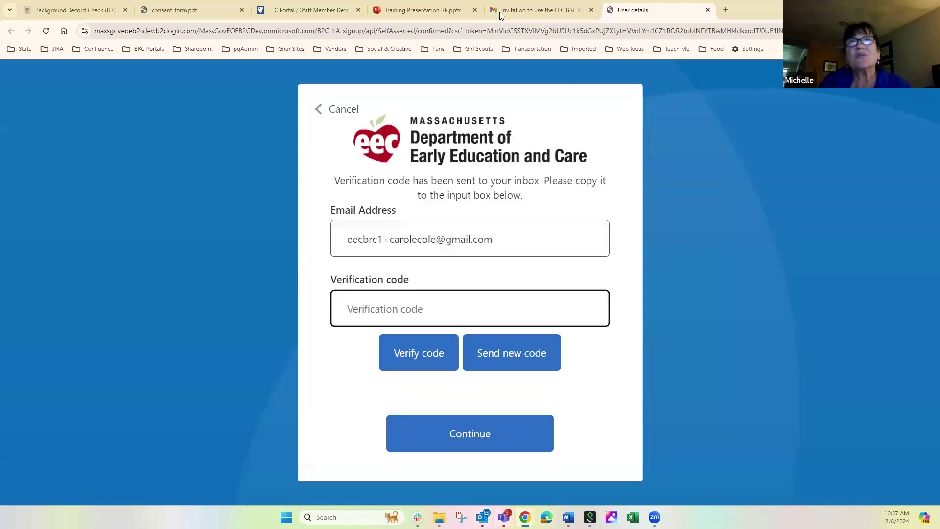
Step: Copy the code from the newest Mass.gov EEC BRC Portal (Dev) verification email in Gmail
click(514, 11)
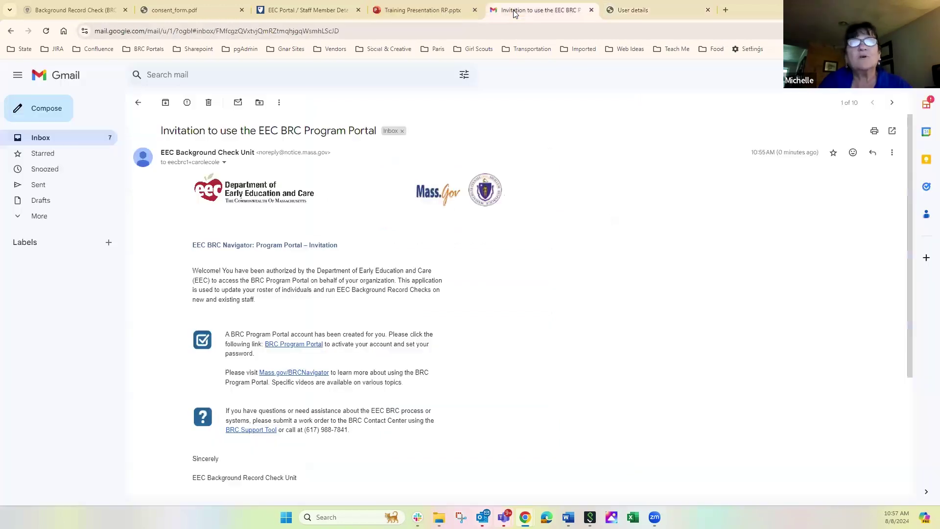
click(117, 135)
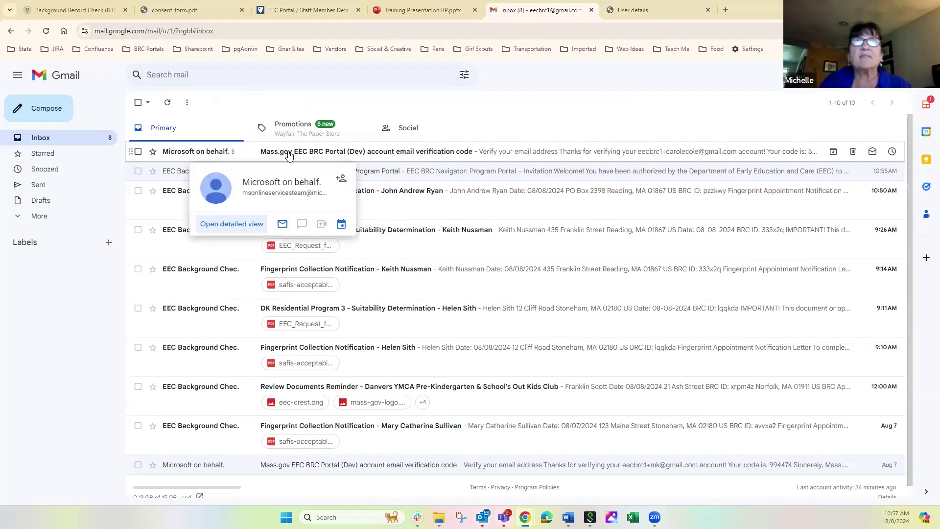
click(381, 157)
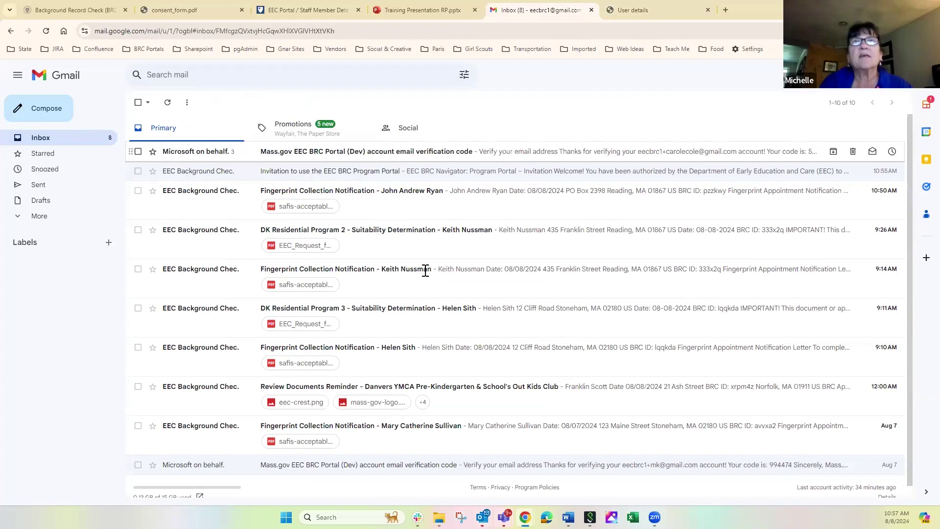
double_click(445, 318)
key(ctrl+c)
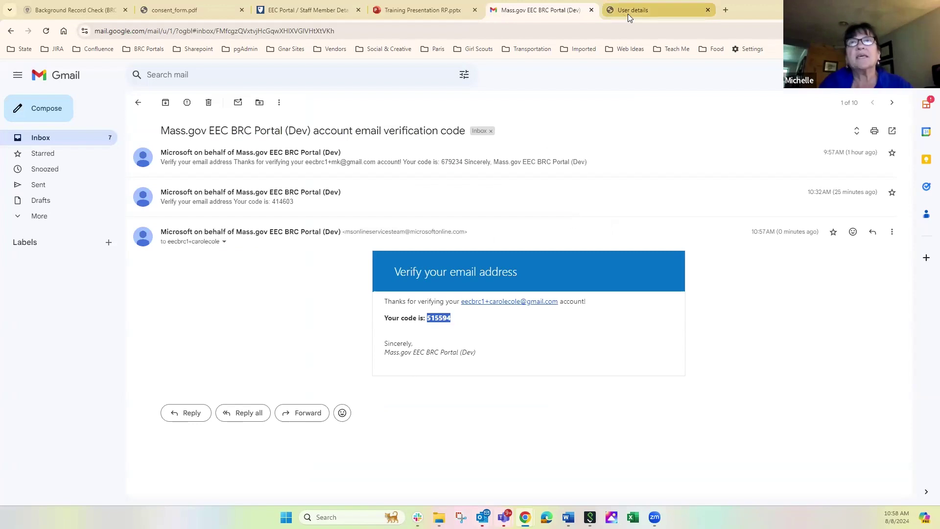
click(627, 14)
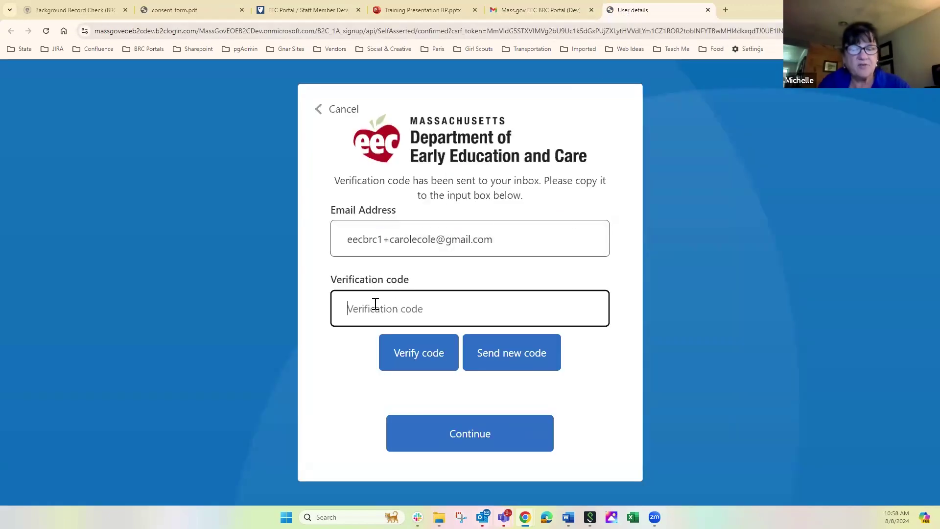
Step: Paste the emailed code into Verification code, verify it, and continue to the portal dashboard
key(ctrl+v)
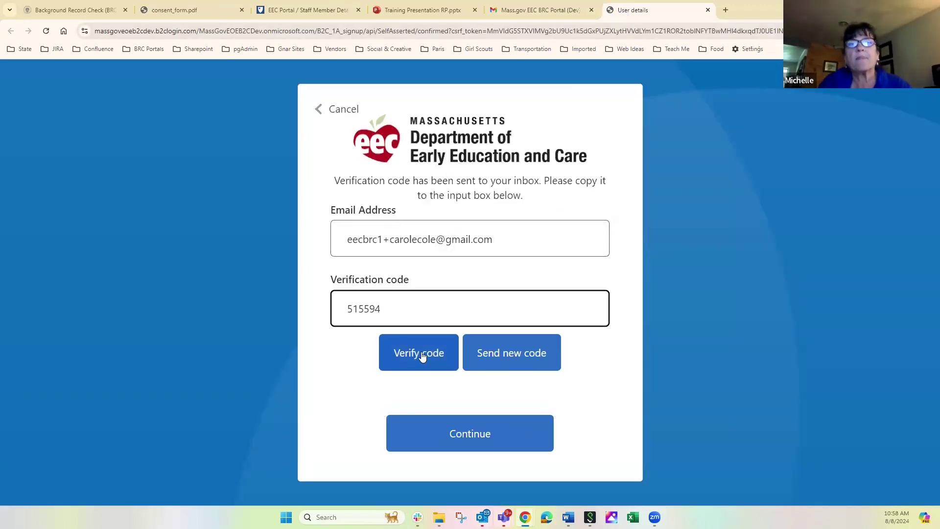
click(422, 355)
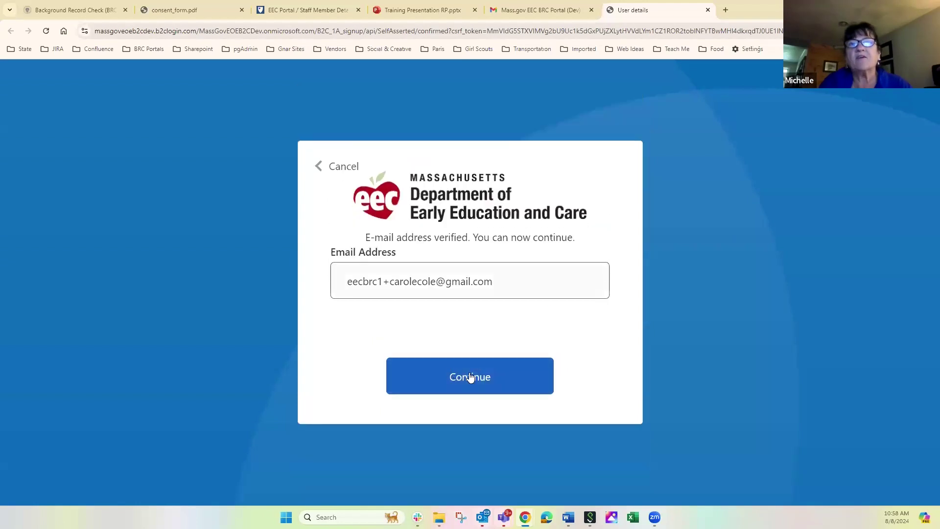
click(470, 376)
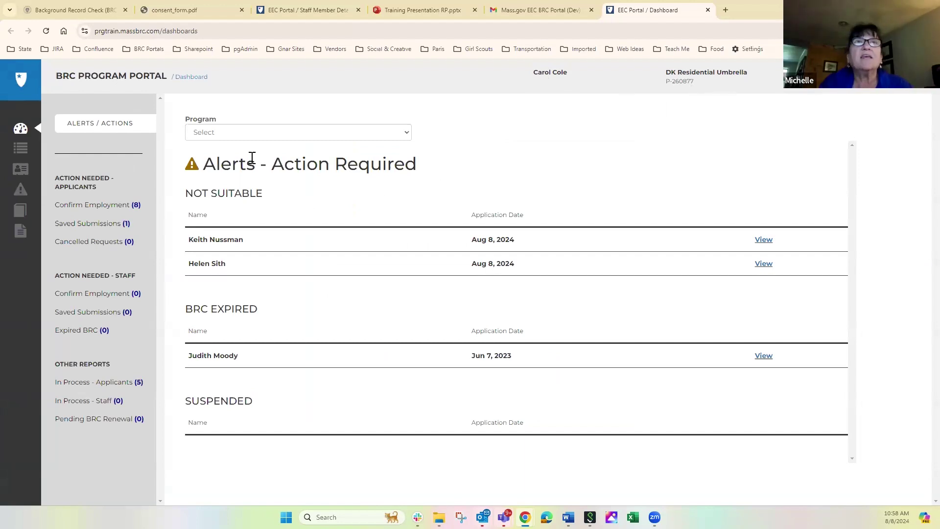
Step: Filter the dashboard alerts to DK Residential Program 2, then sign out of the portal
click(235, 134)
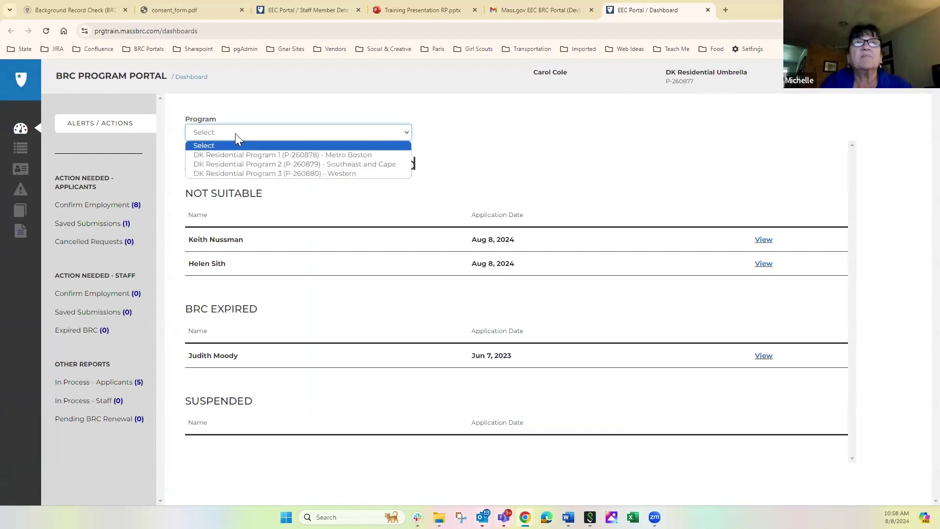
click(260, 164)
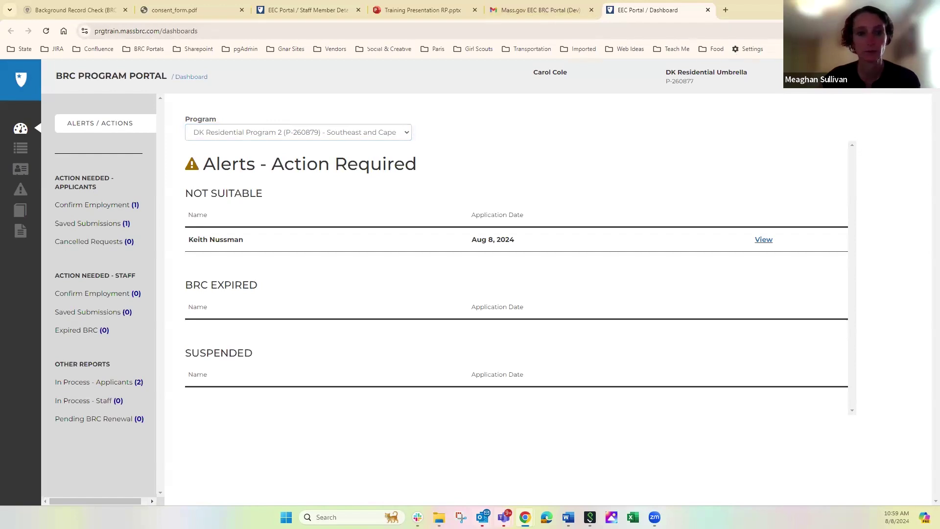
click(918, 80)
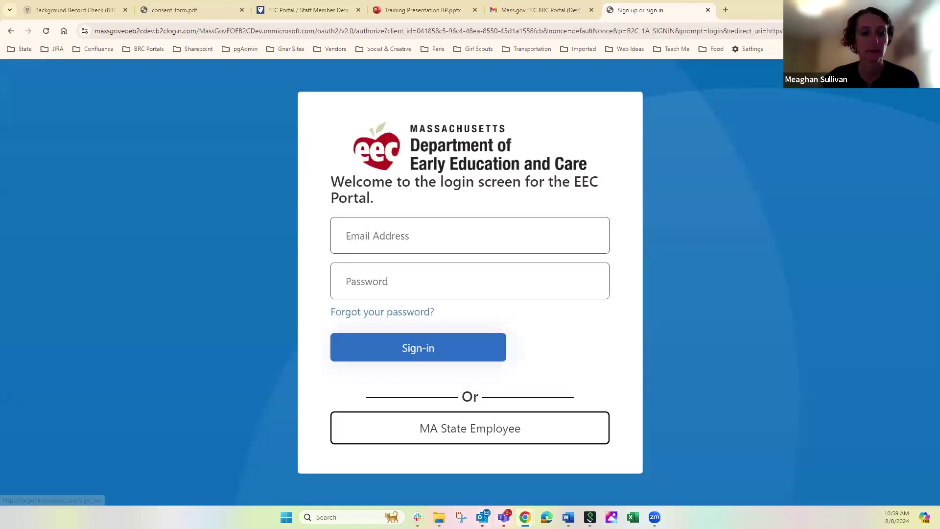